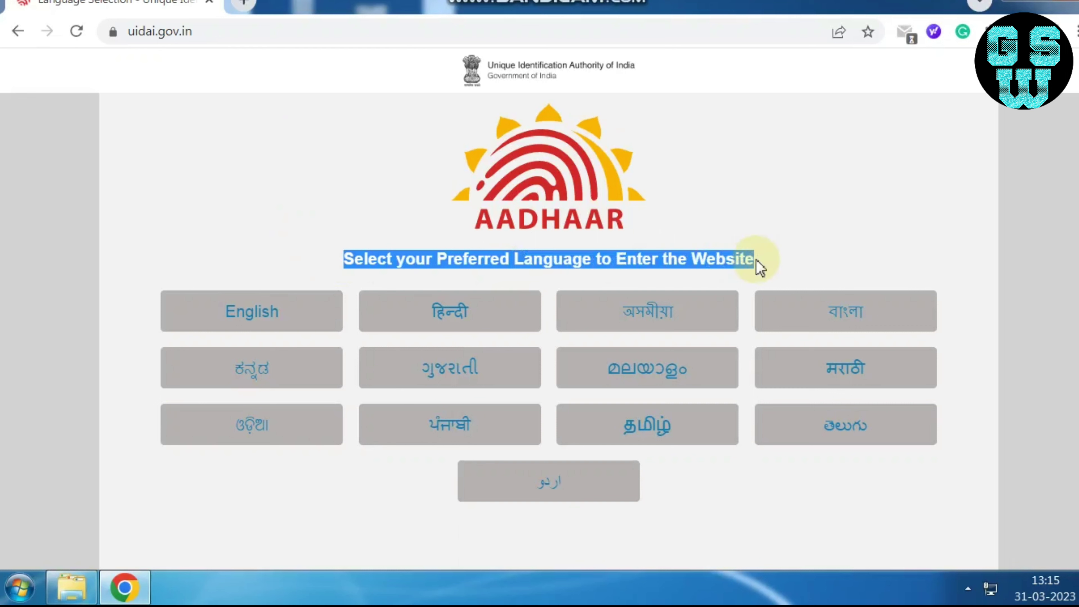
Step: Clear the text highlight on the uidai.gov.in language selection page
click(606, 280)
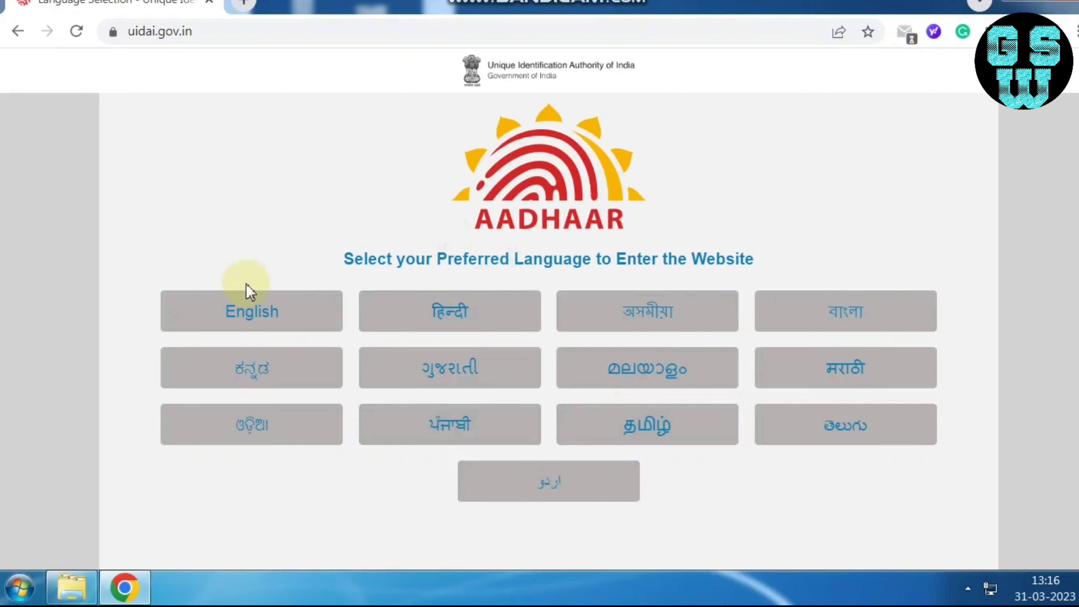
Step: Choose English, scroll down the home page, and close the Aadhaar update reminder popup
click(238, 314)
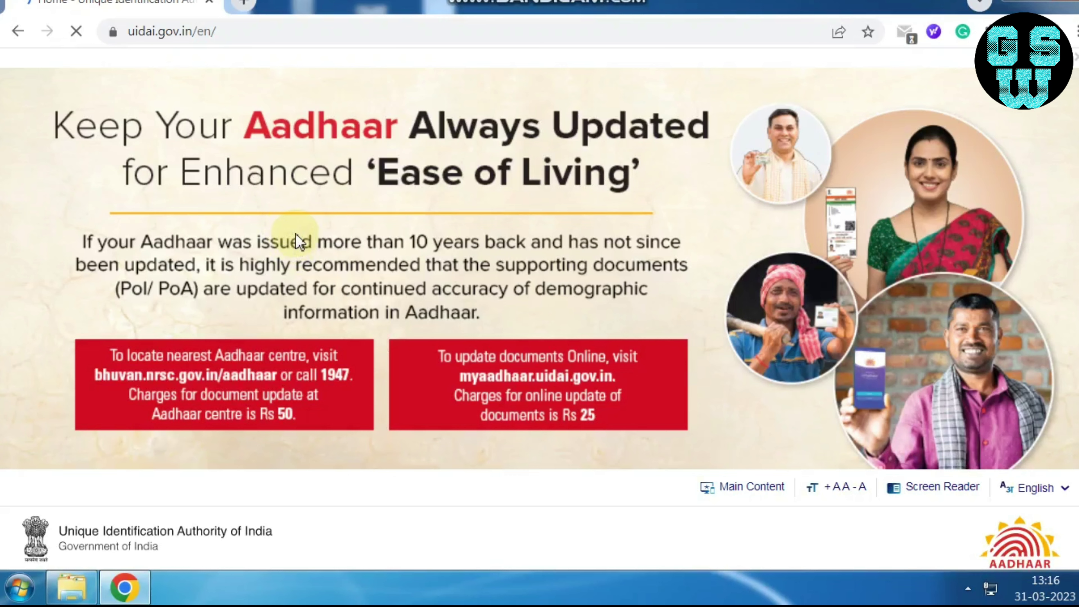
scroll(299, 241, down, 2)
scroll(300, 241, down, 8)
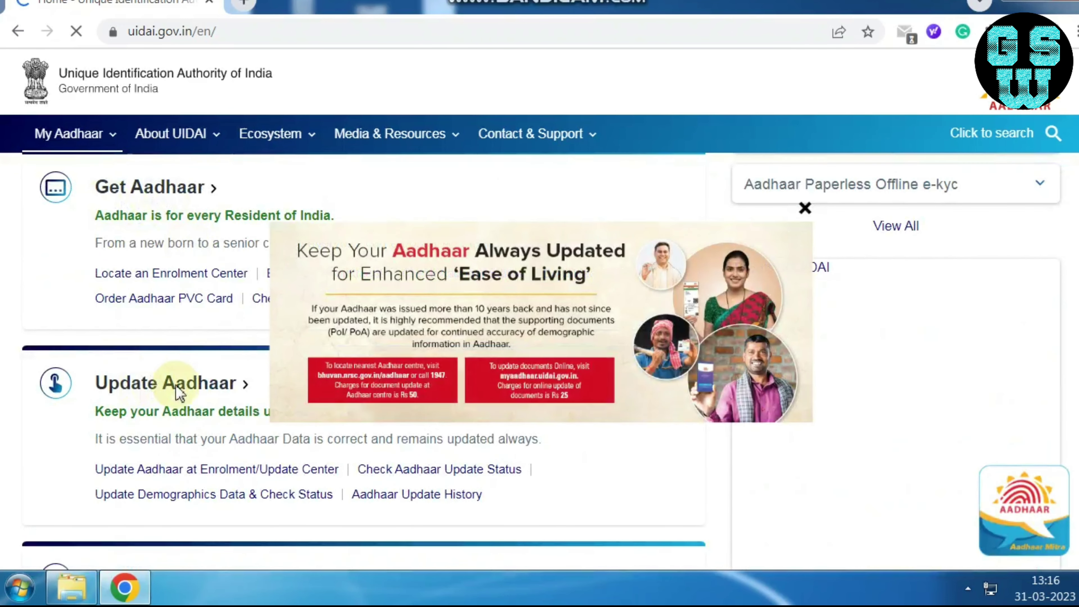
scroll(192, 374, down, 2)
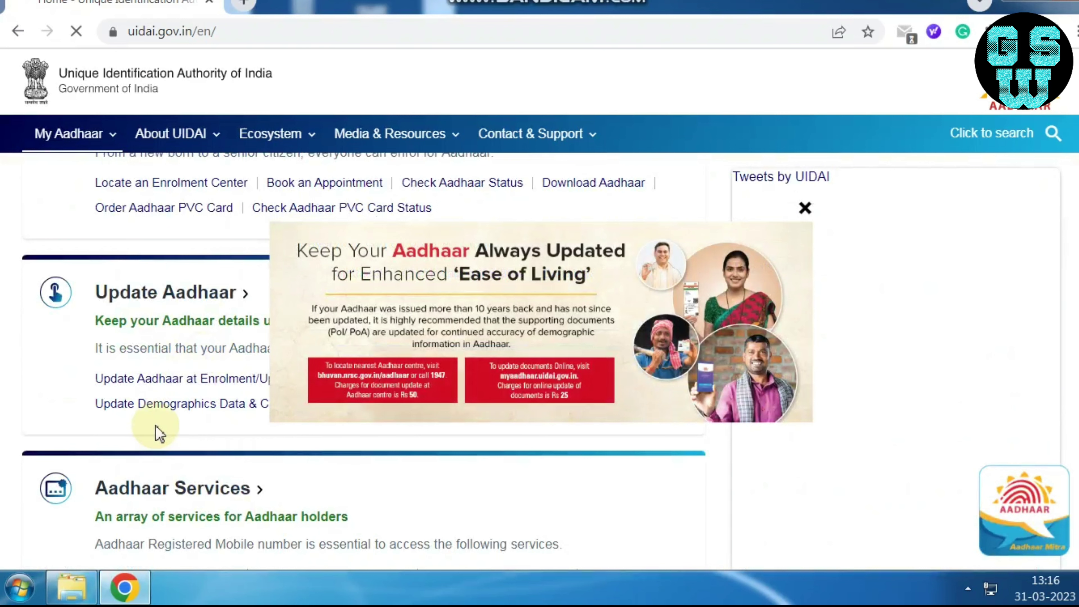
click(804, 207)
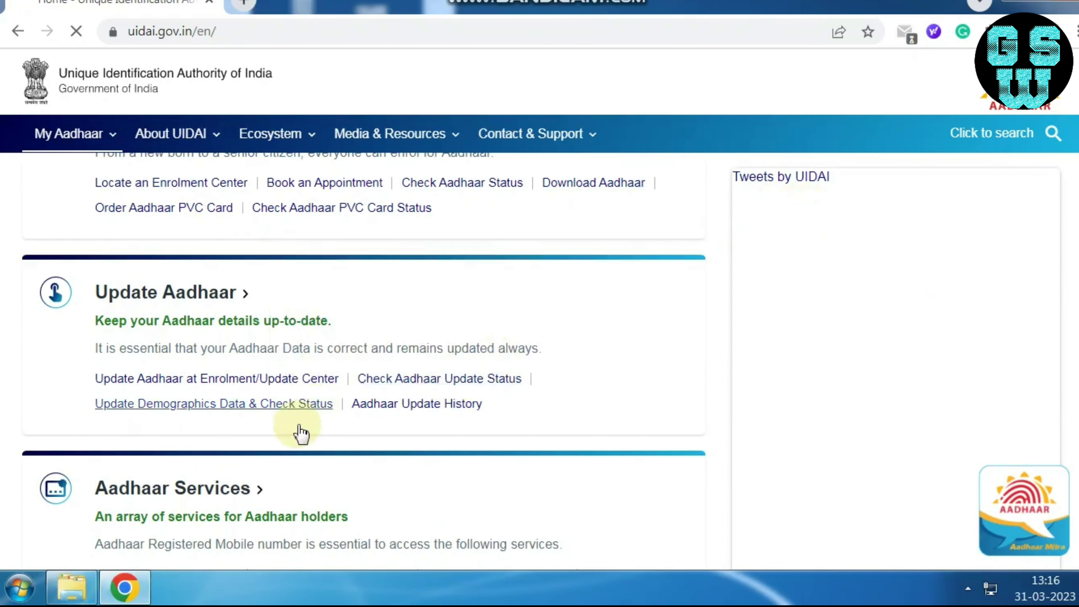
Step: From the My Aadhaar menu, open Update Aadhaar at Enrolment/Update Center
scroll(299, 433, down, 1)
scroll(300, 434, down, 3)
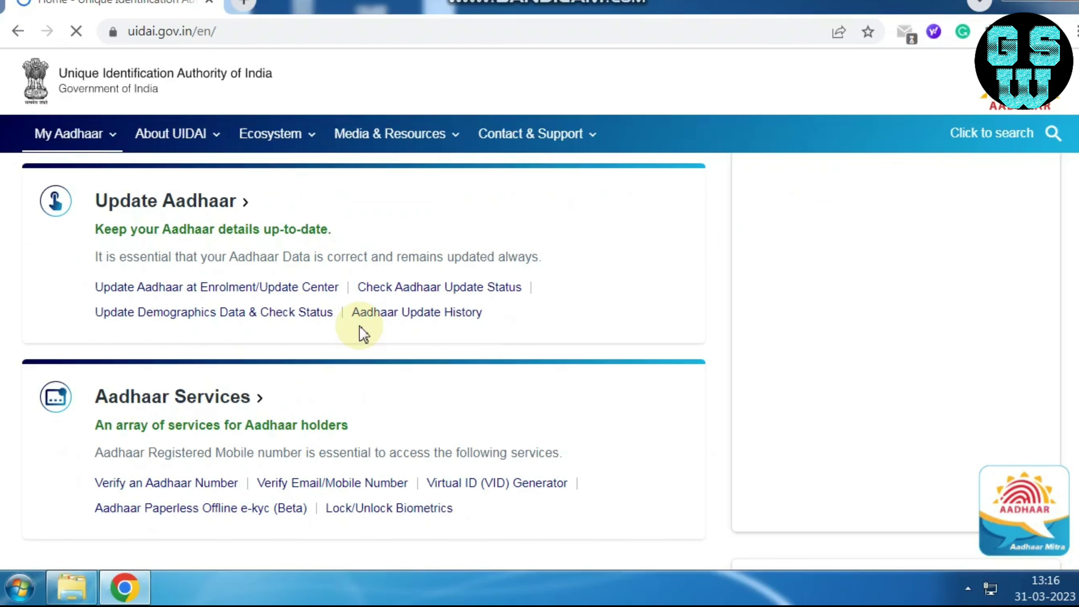
scroll(361, 333, down, 4)
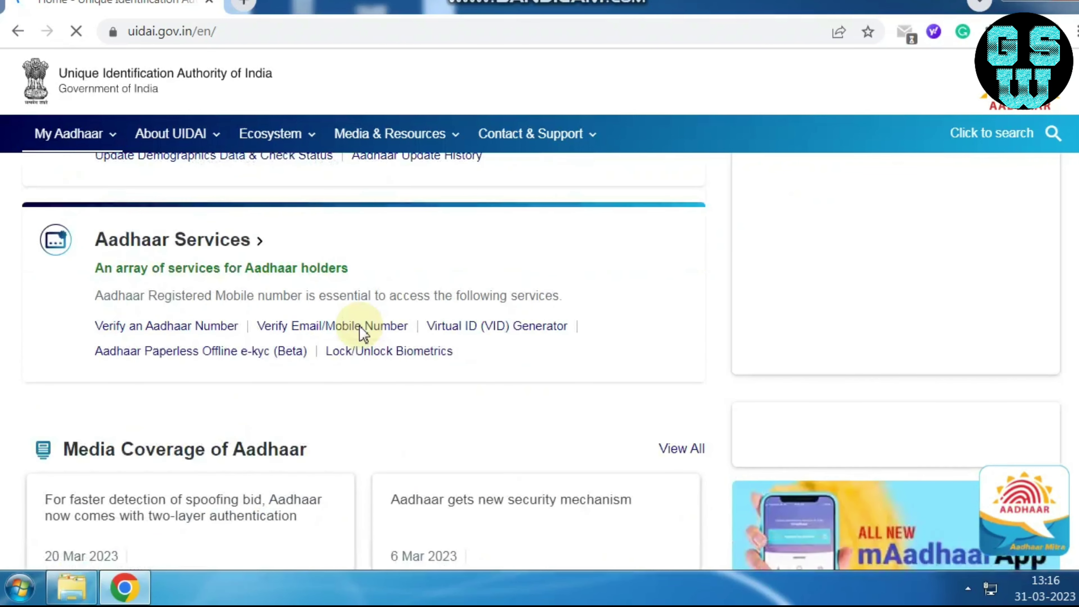
scroll(361, 333, up, 4)
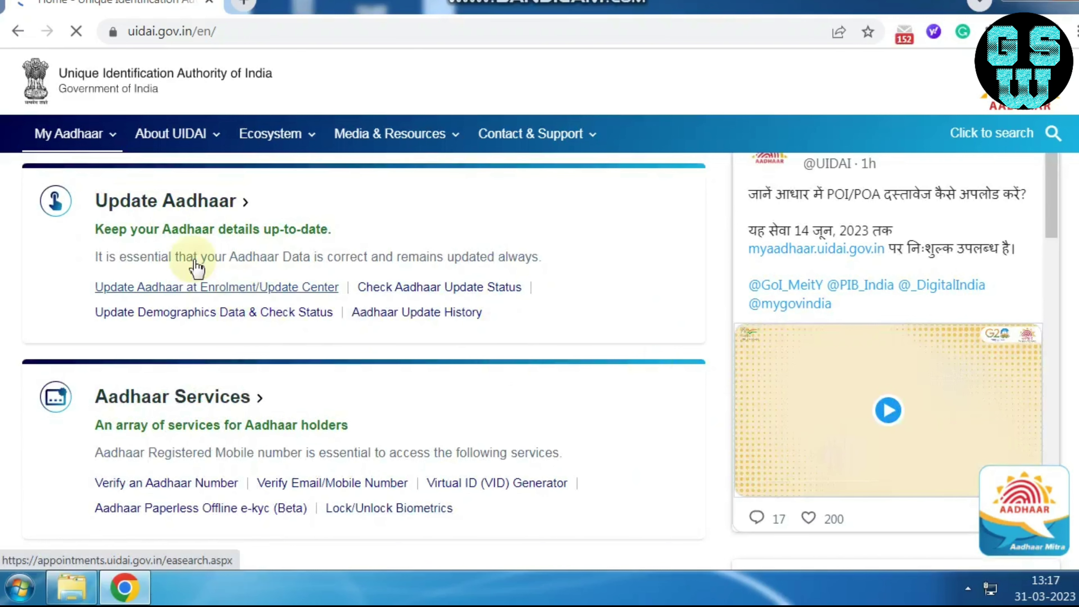
mouse_move(84, 140)
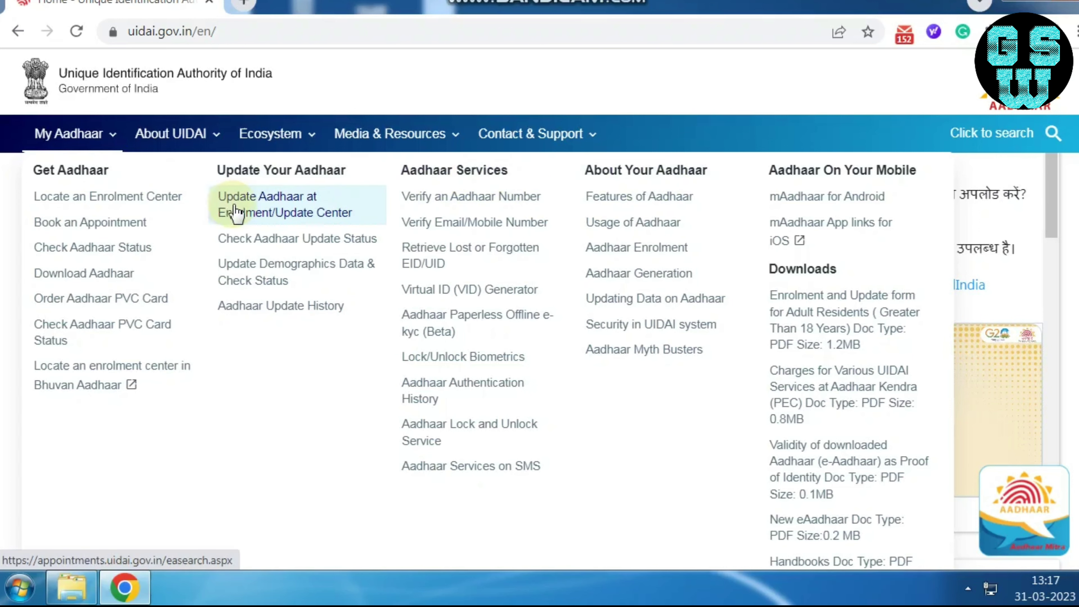
click(255, 218)
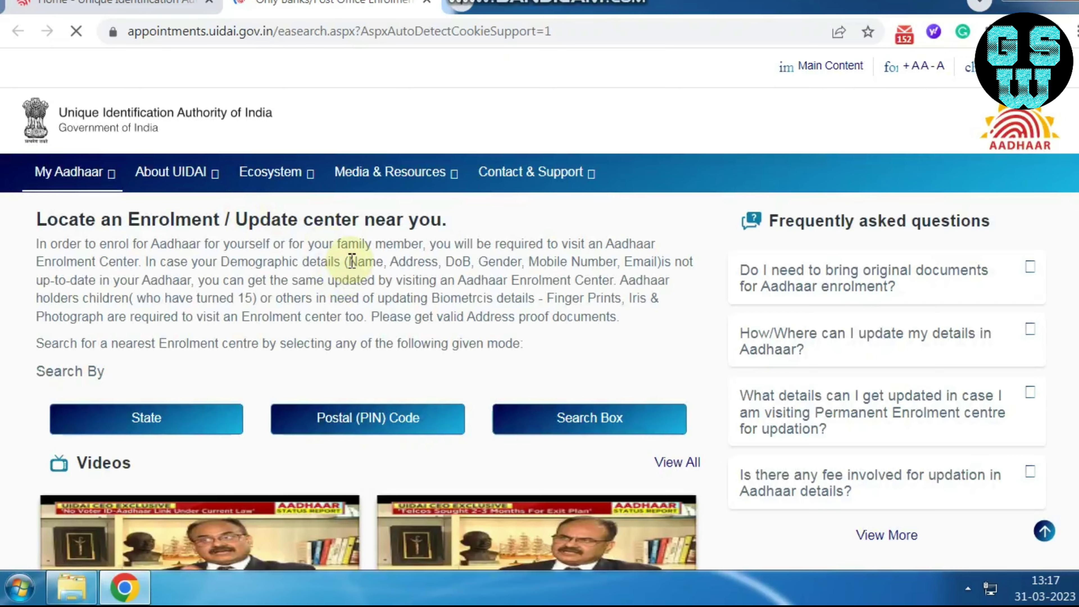
Step: Choose the State search option on the Locate an Enrolment / Update center page
scroll(352, 261, down, 2)
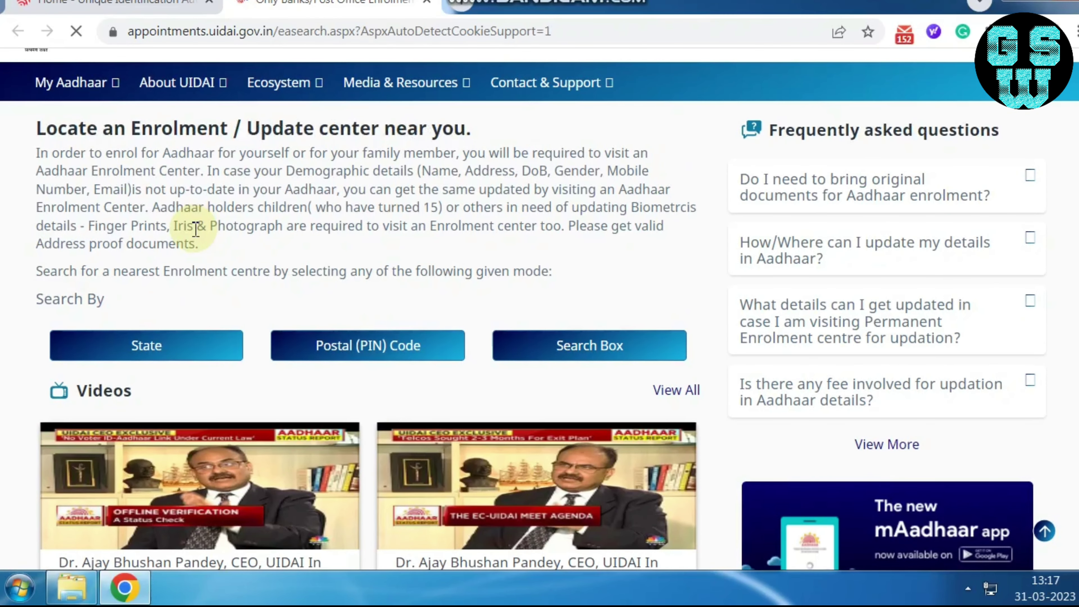
click(145, 351)
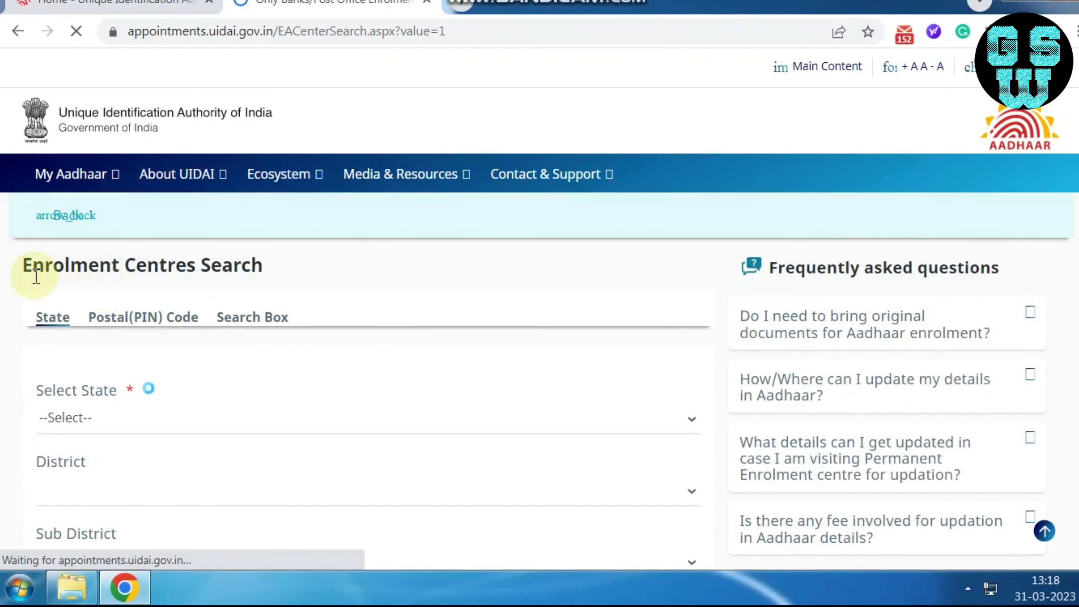
Step: Switch the Enrolment Centres Search form from PIN to the locality Search Box tab
click(21, 265)
drag(35, 272, 268, 275)
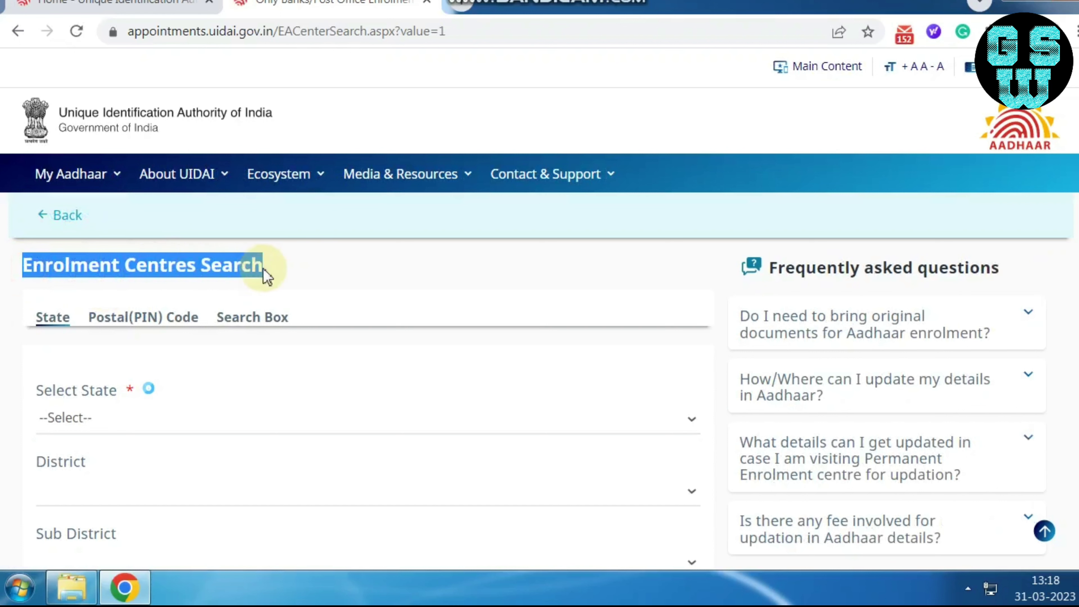
click(284, 277)
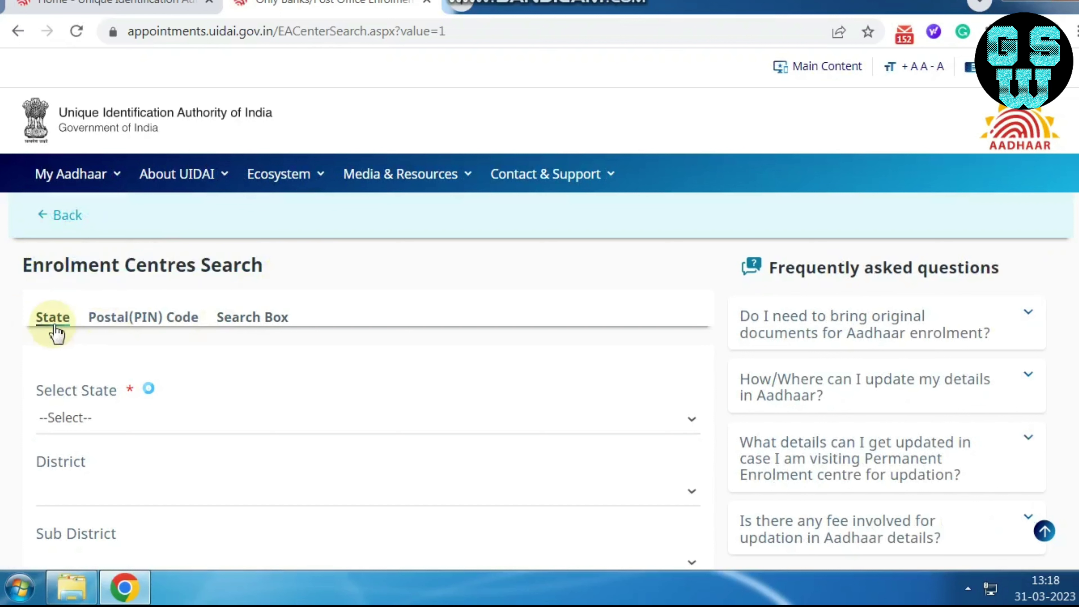
click(130, 318)
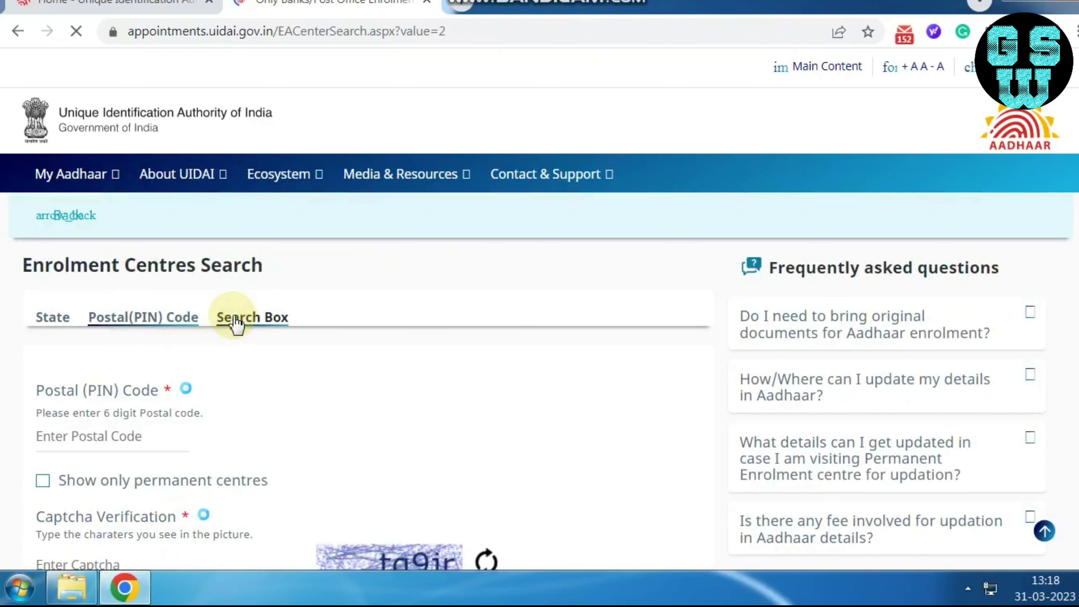
click(237, 324)
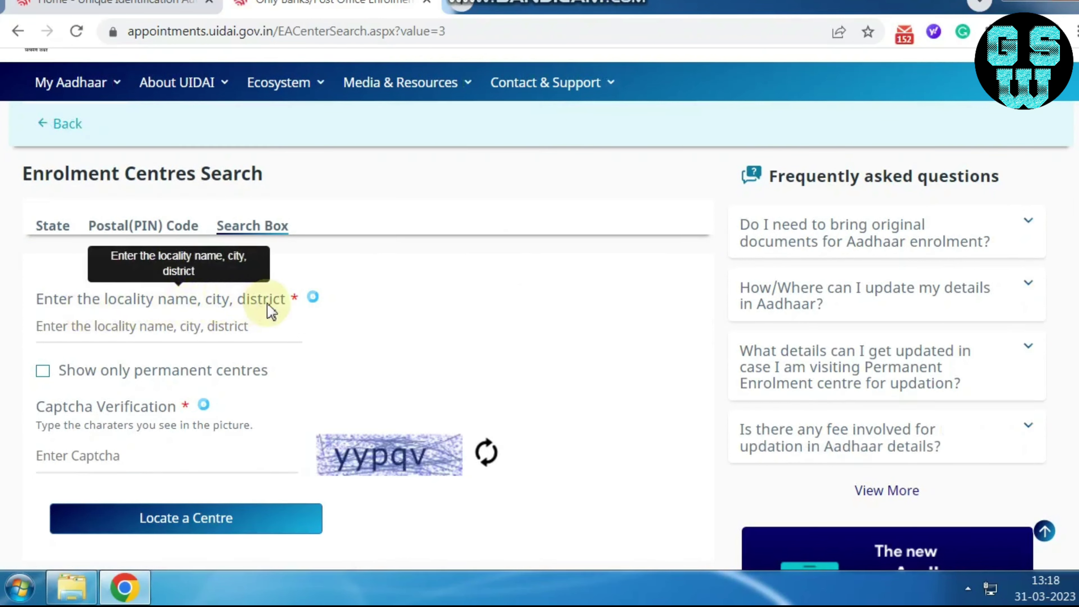
Step: Search BELEGHATA for permanent centres only, with the captcha entered
click(197, 332)
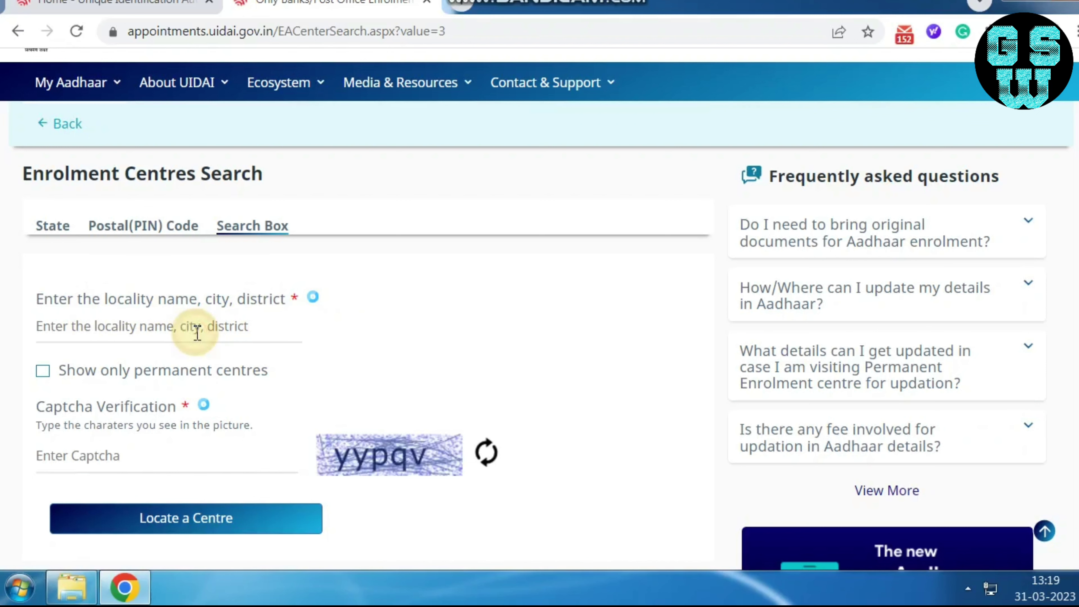
text(BELEGHATA)
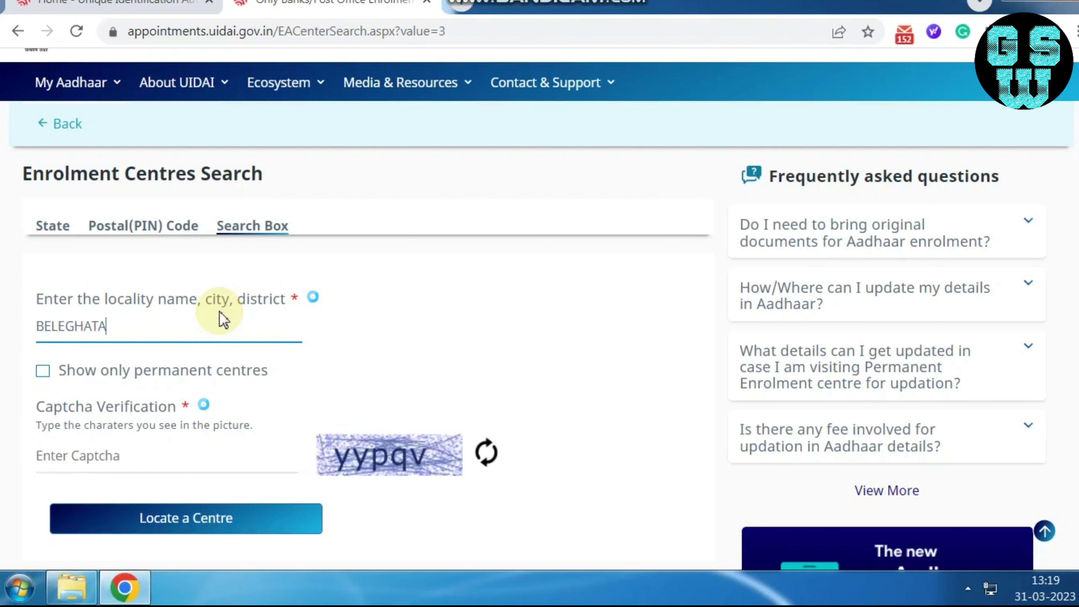
click(41, 370)
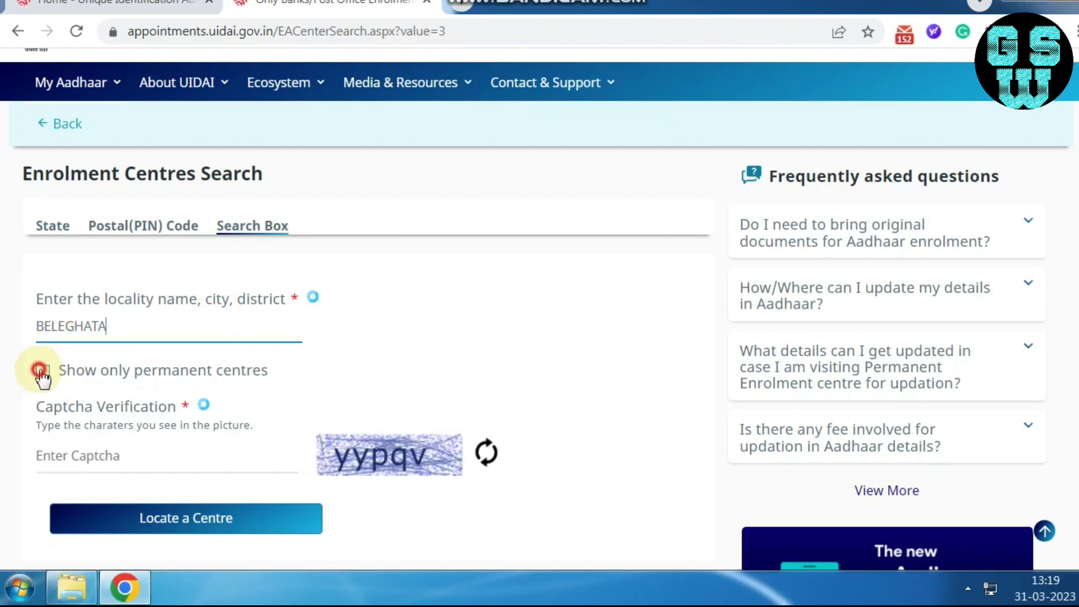
click(91, 464)
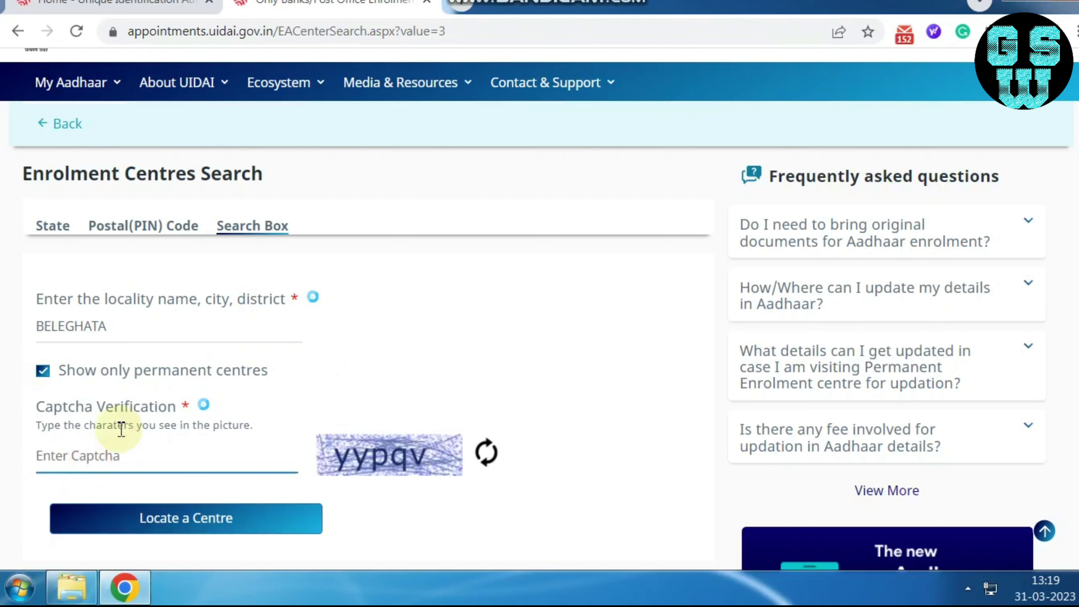
text(yypqv)
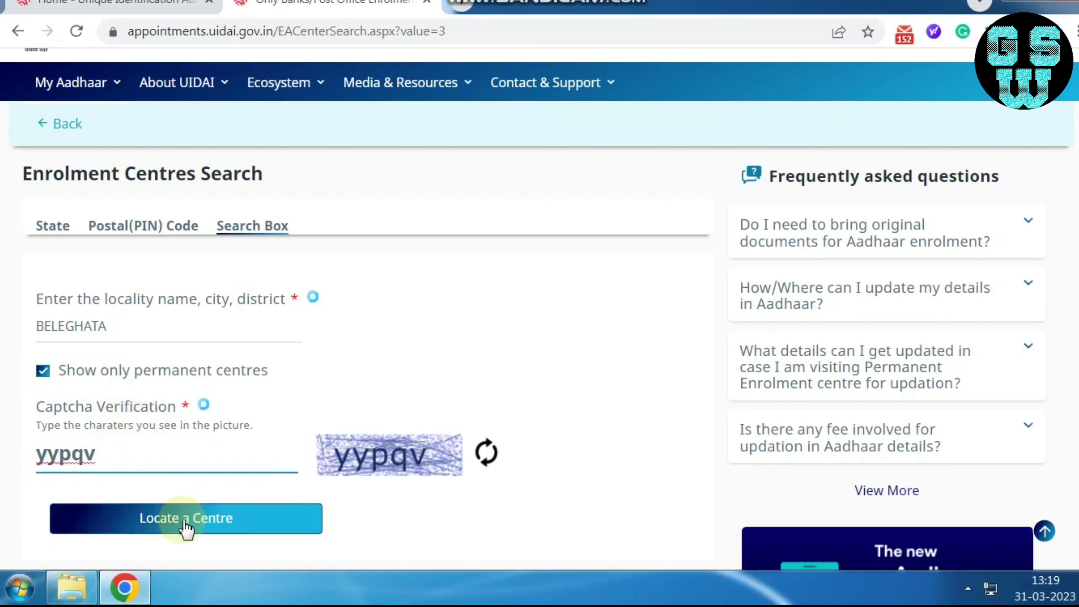
click(161, 526)
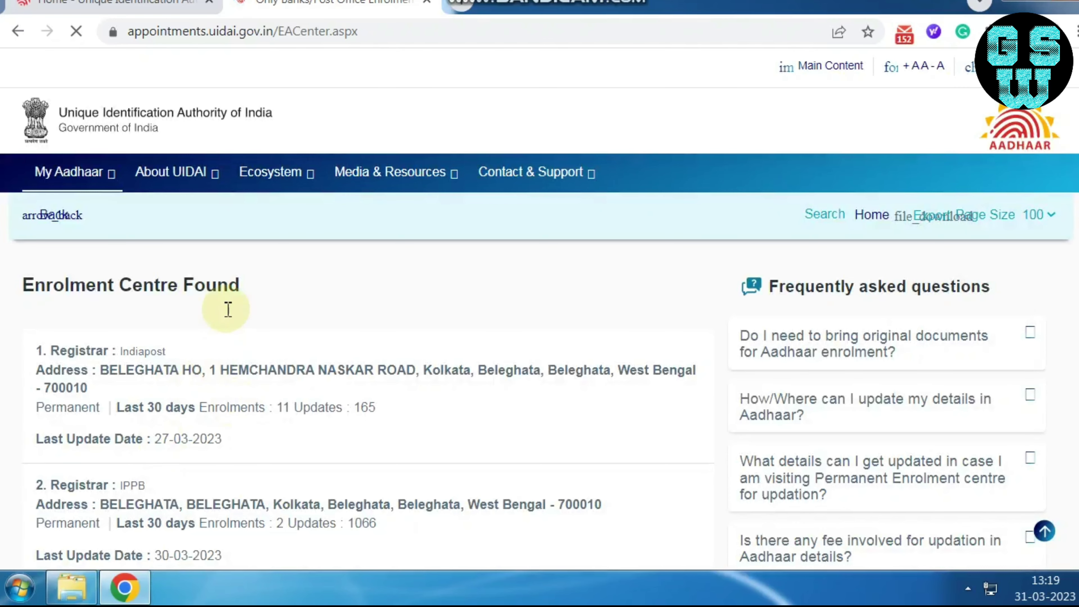
scroll(226, 309, down, 2)
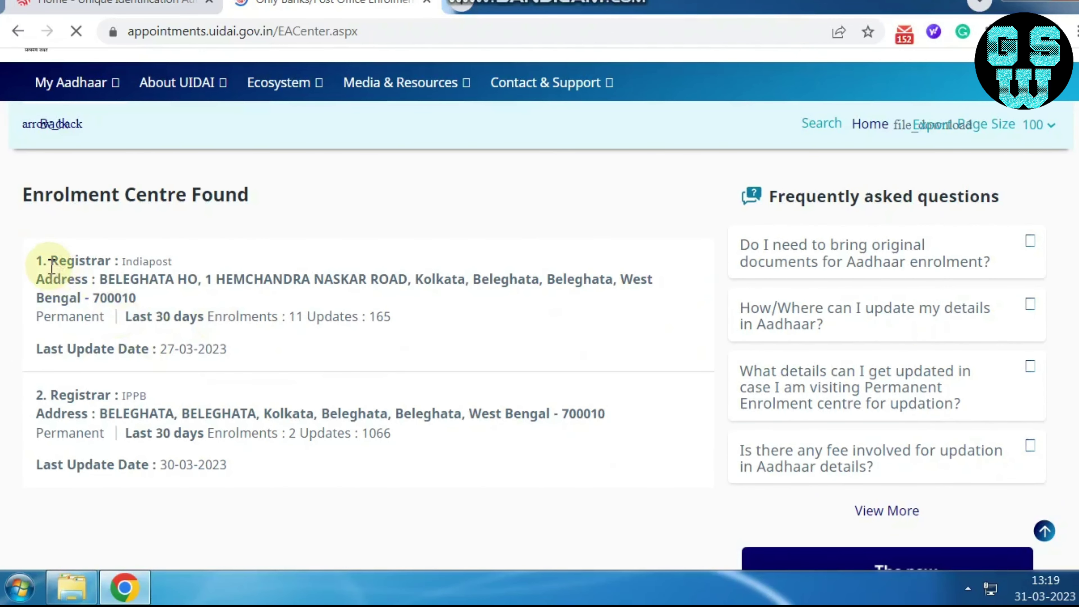
drag(49, 261, 122, 263)
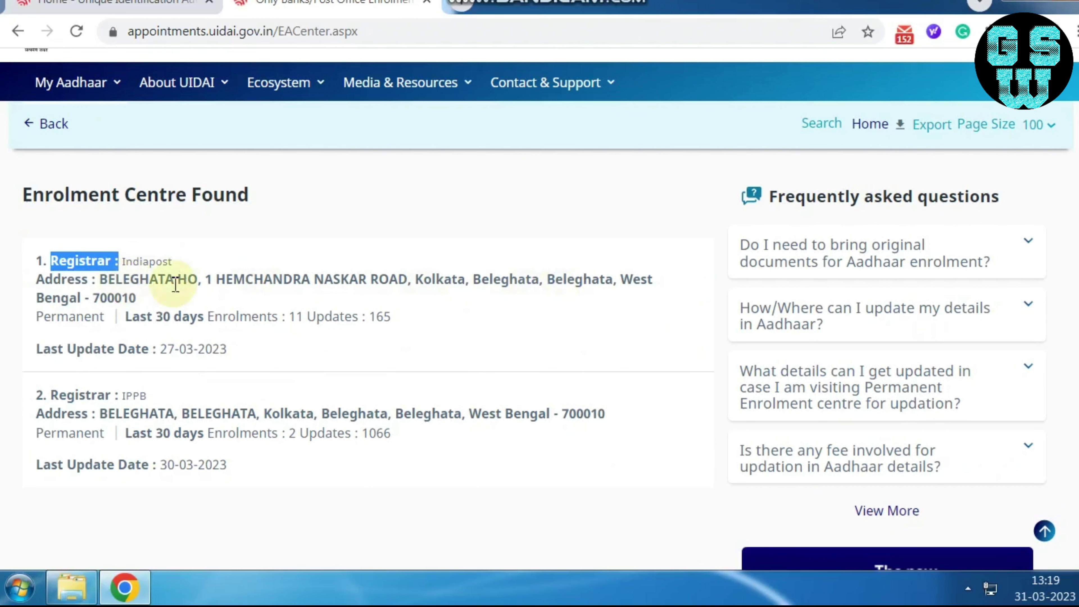
drag(101, 281, 141, 302)
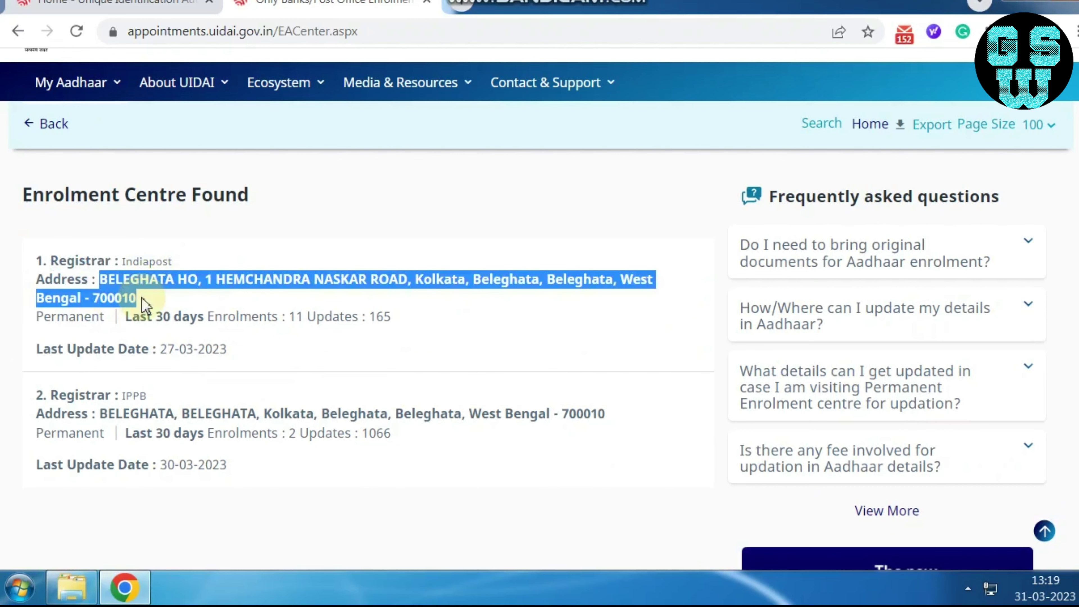
click(268, 297)
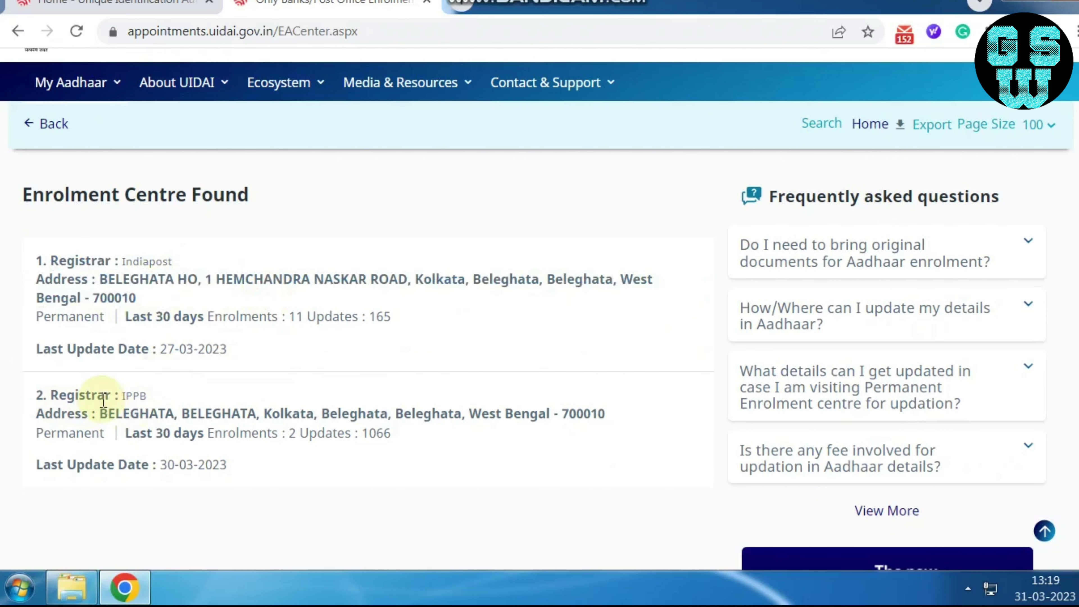
drag(97, 410, 616, 426)
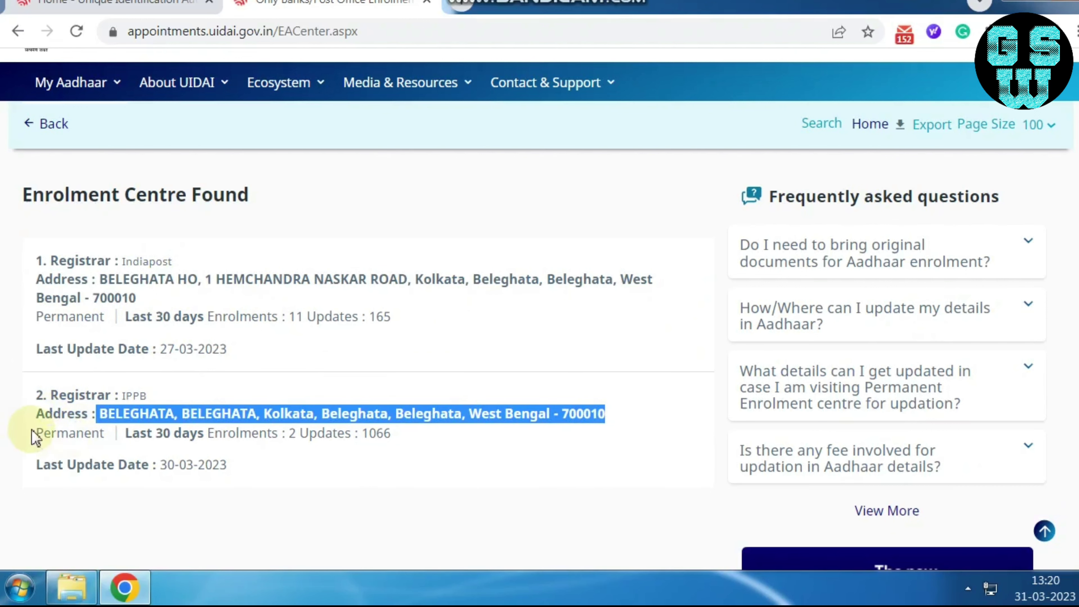
double_click(102, 433)
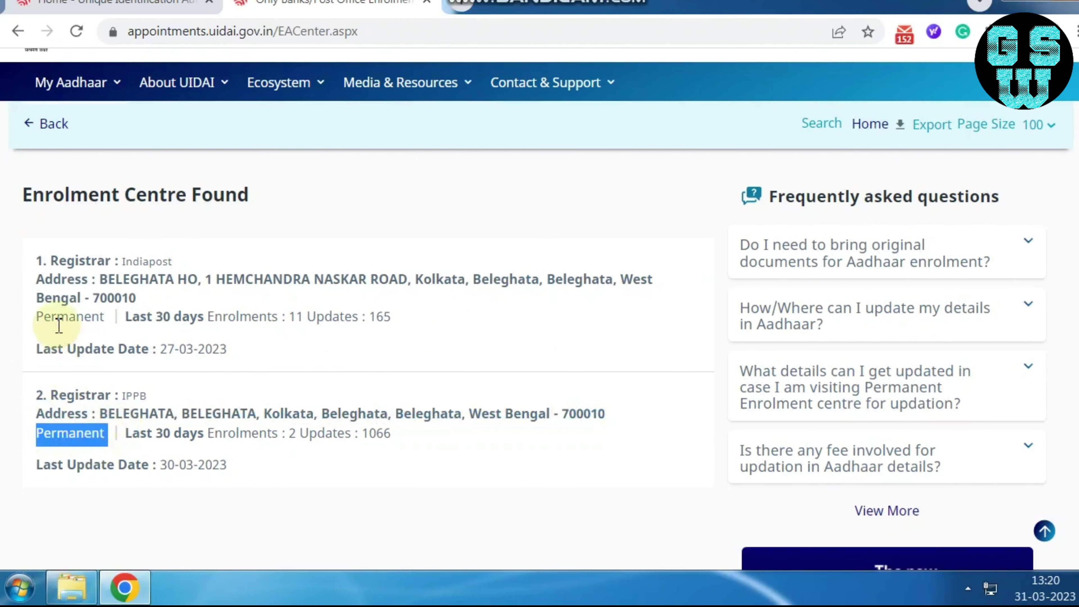
double_click(37, 322)
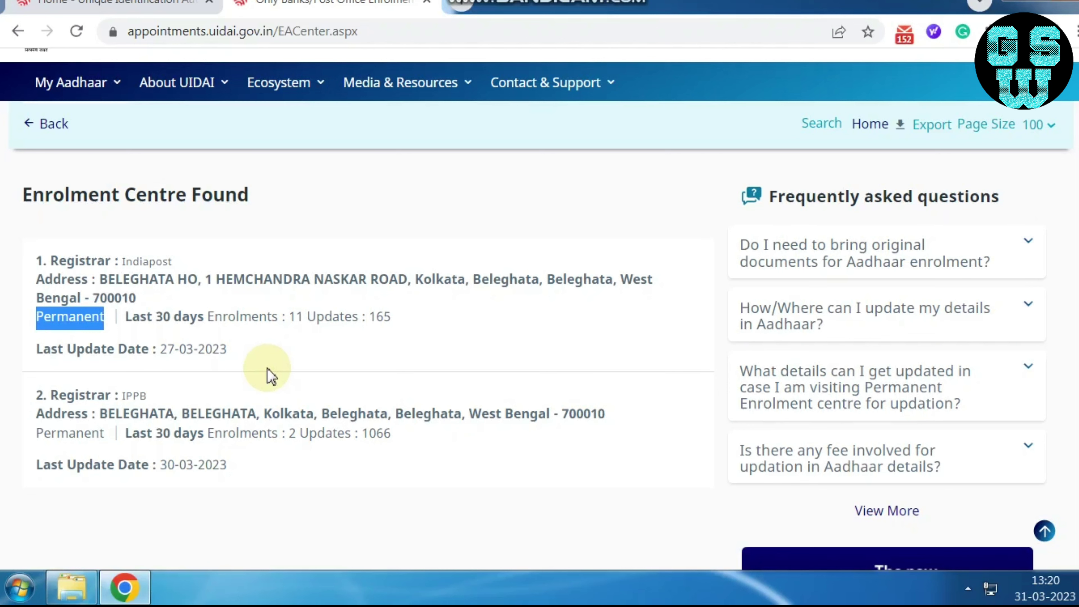
scroll(271, 376, up, 2)
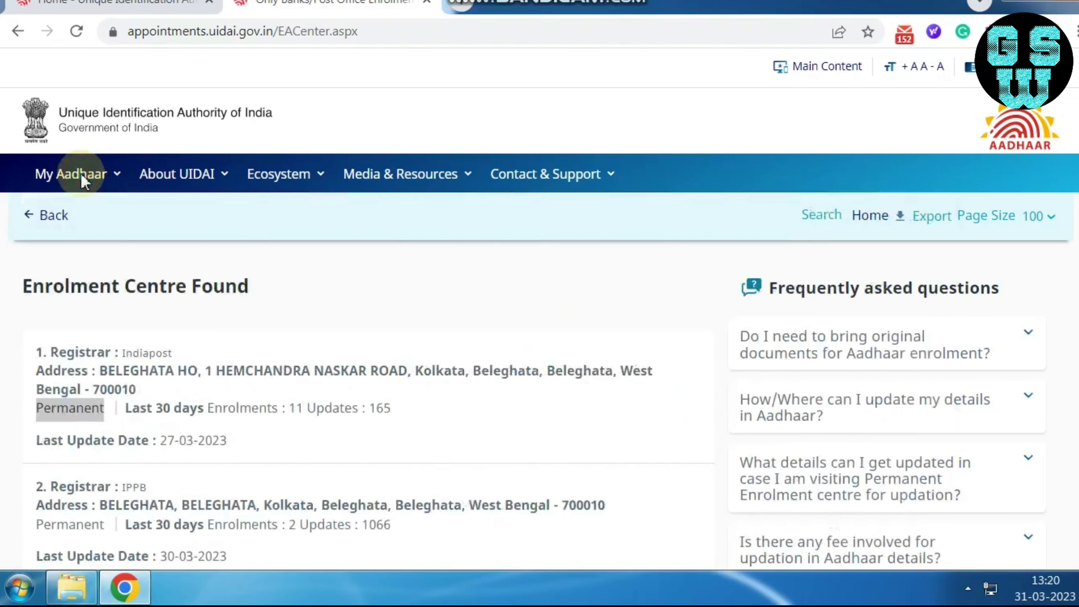
click(80, 172)
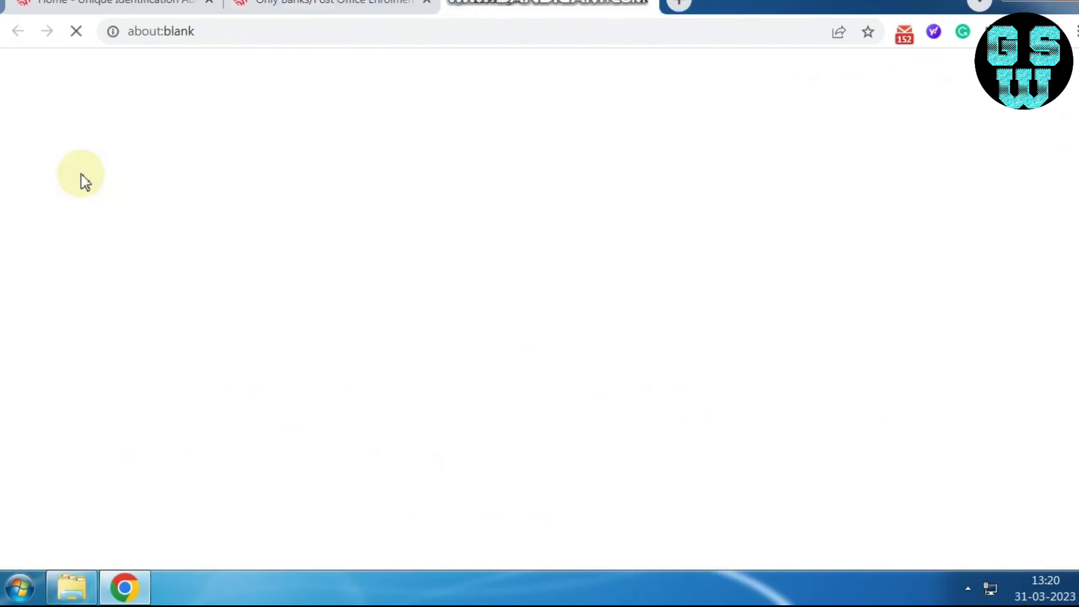
Step: Close the extra tab and open Book an Appointment (Beta) under My Aadhaar
click(645, 4)
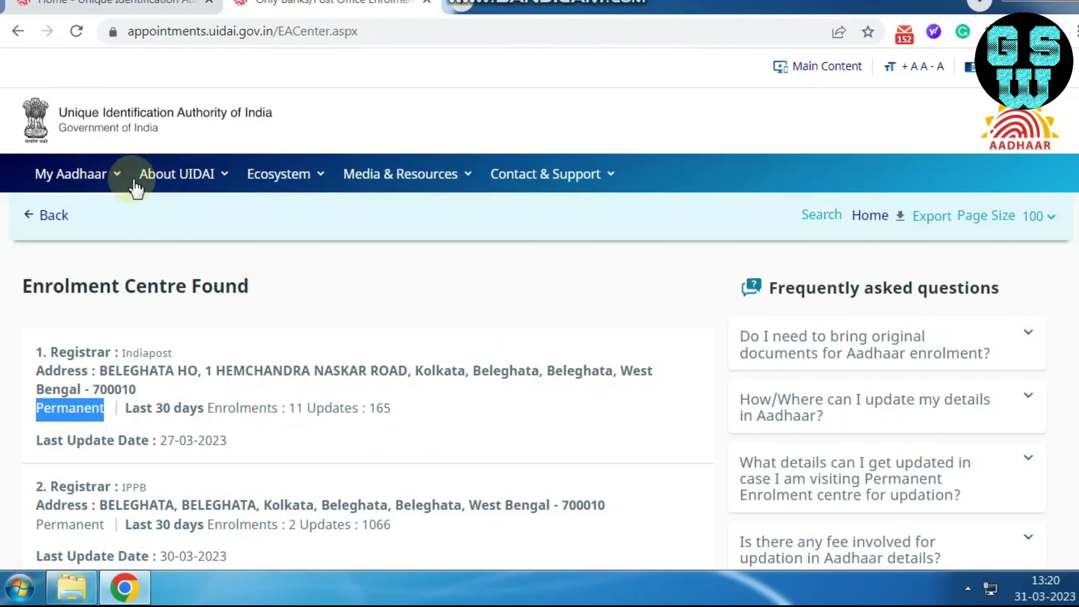
mouse_move(118, 180)
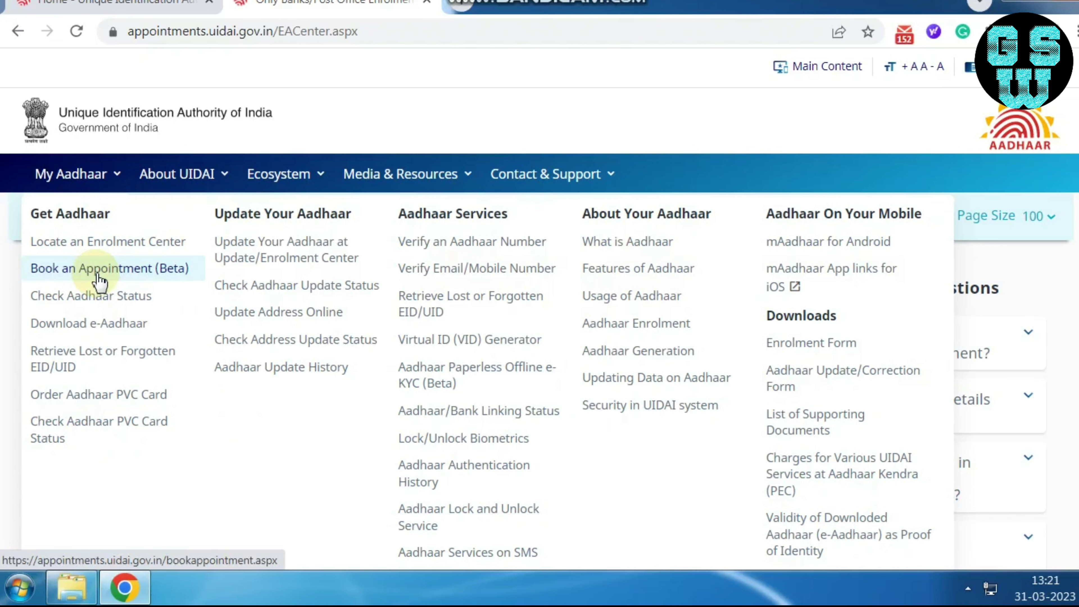
click(99, 276)
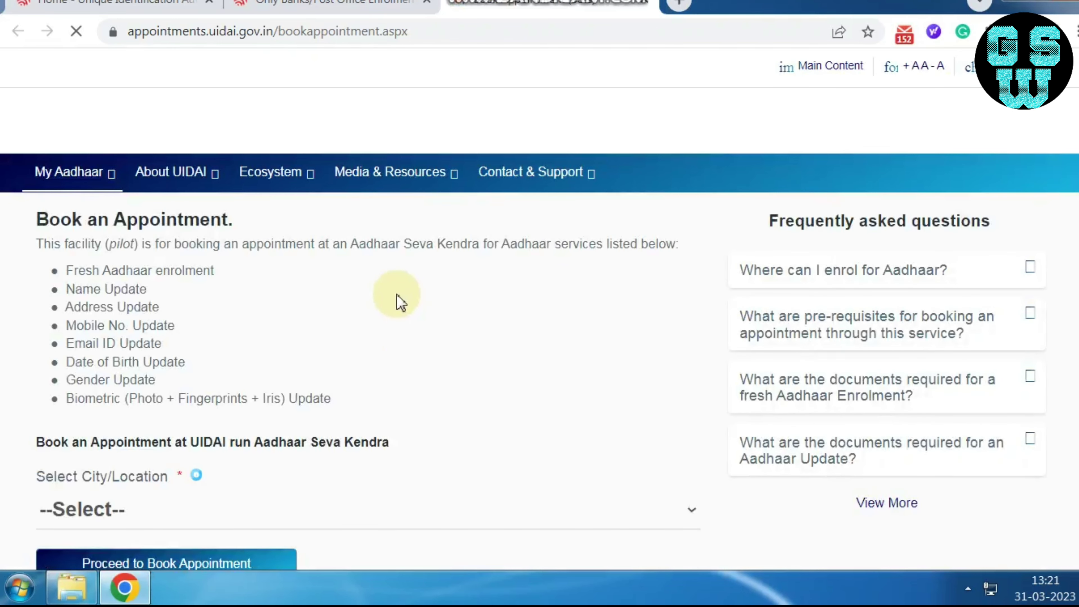
drag(38, 223, 265, 219)
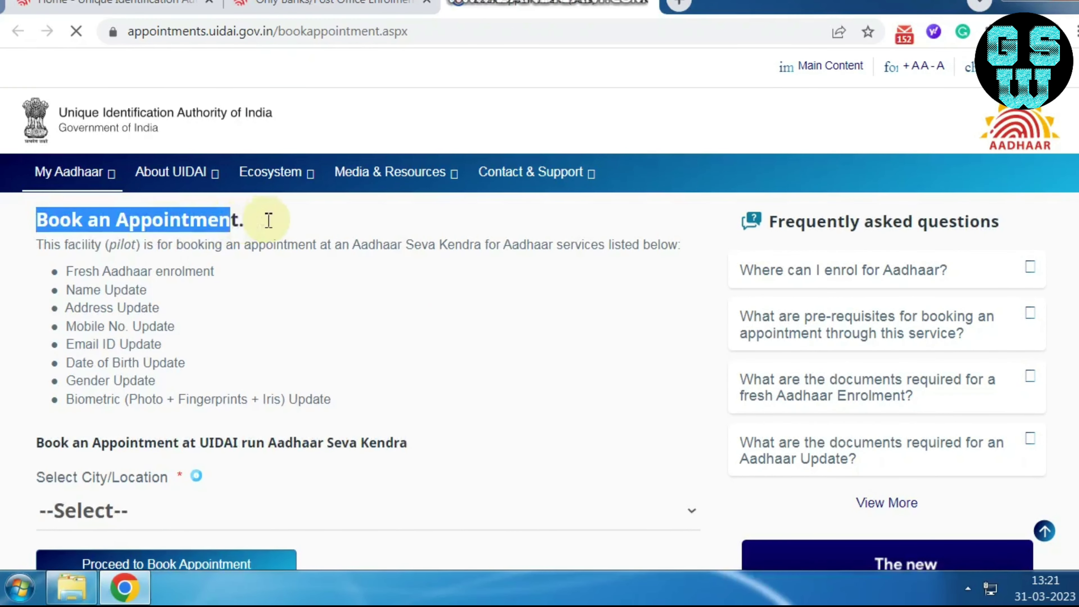
click(299, 290)
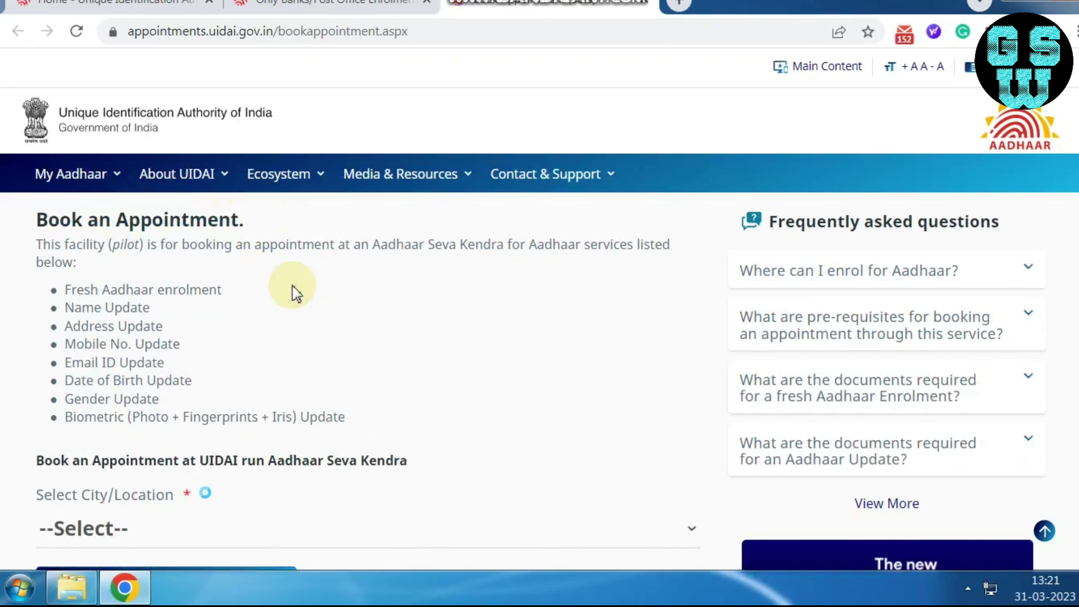
drag(41, 249, 476, 266)
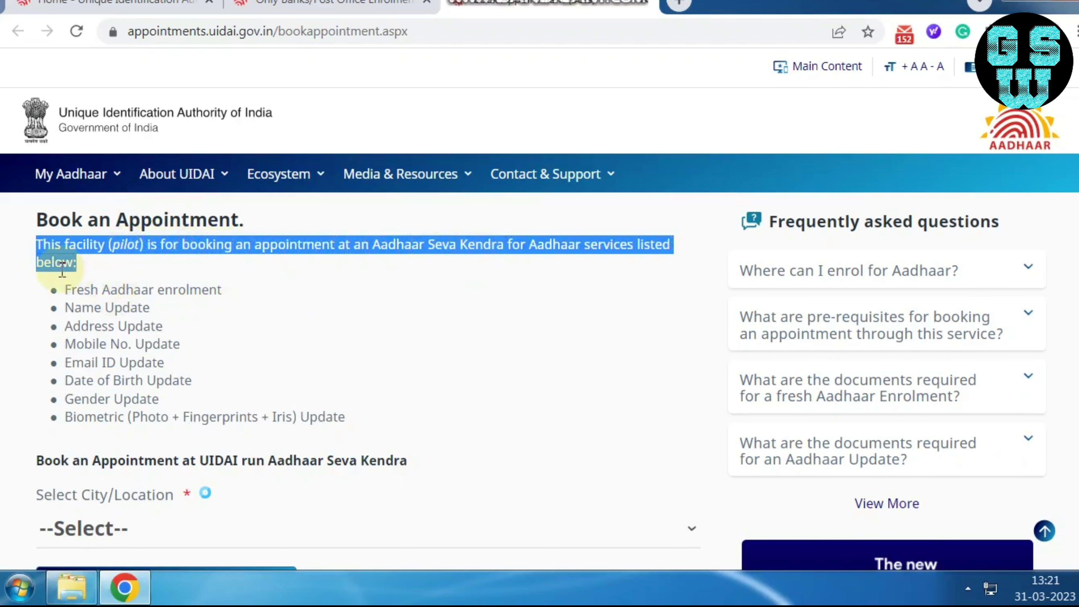
click(222, 282)
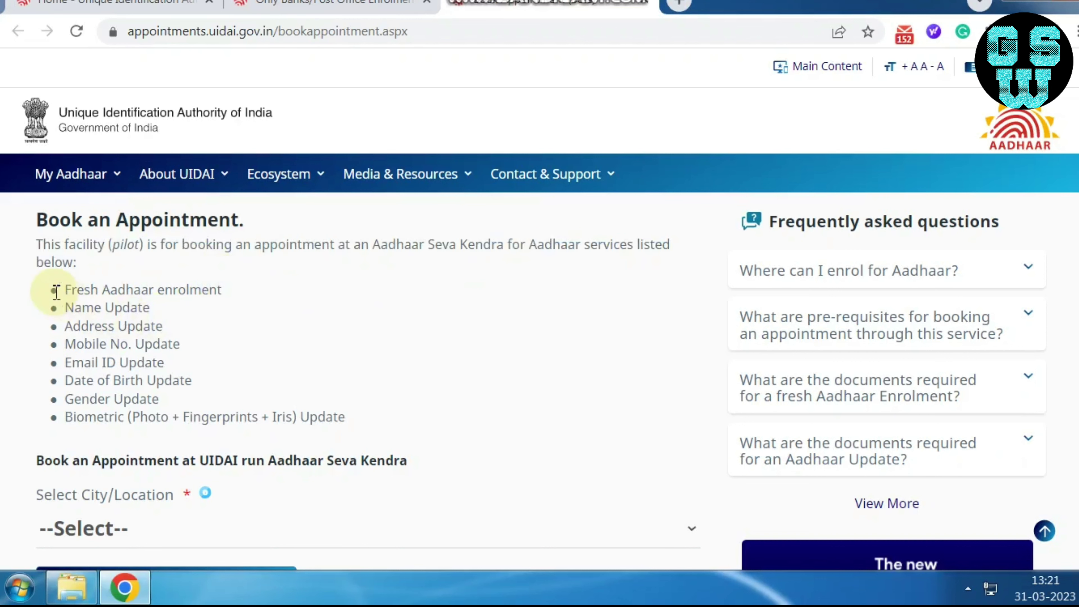
drag(61, 289, 236, 289)
drag(65, 307, 164, 309)
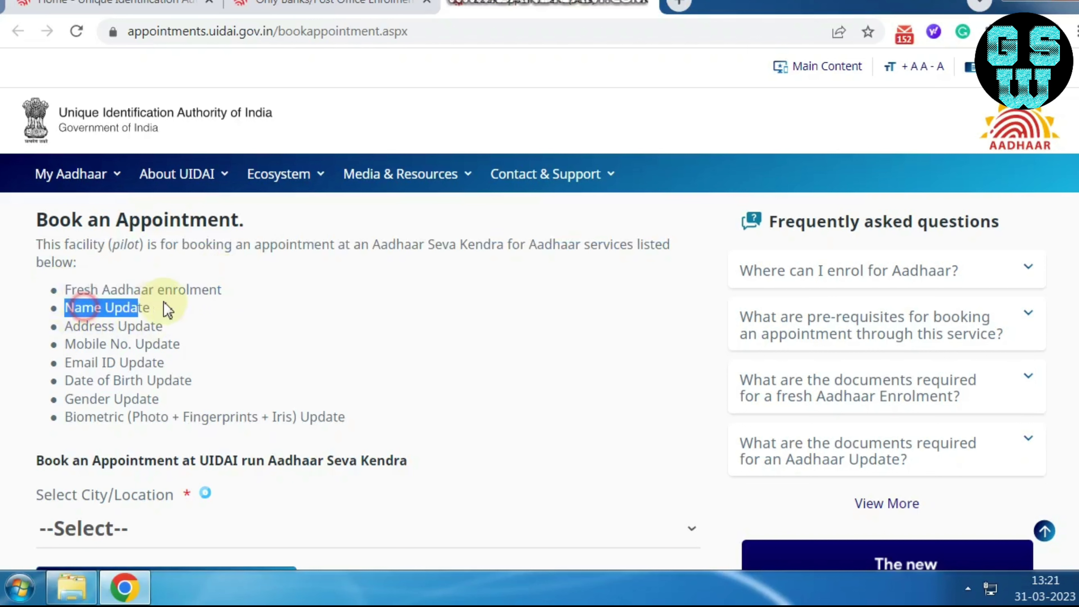
drag(62, 325, 176, 332)
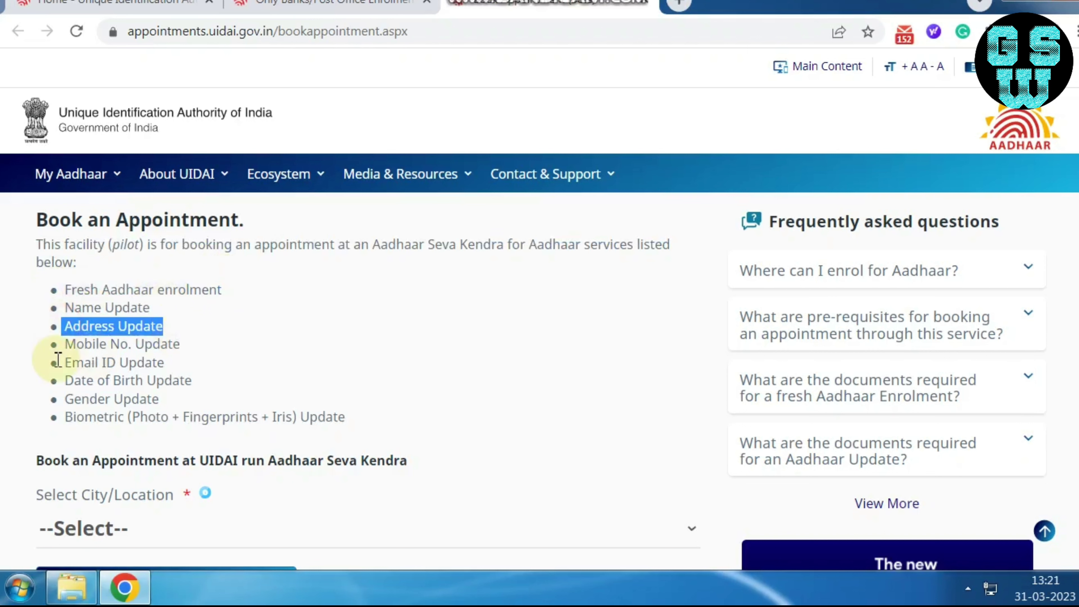
drag(63, 344, 188, 351)
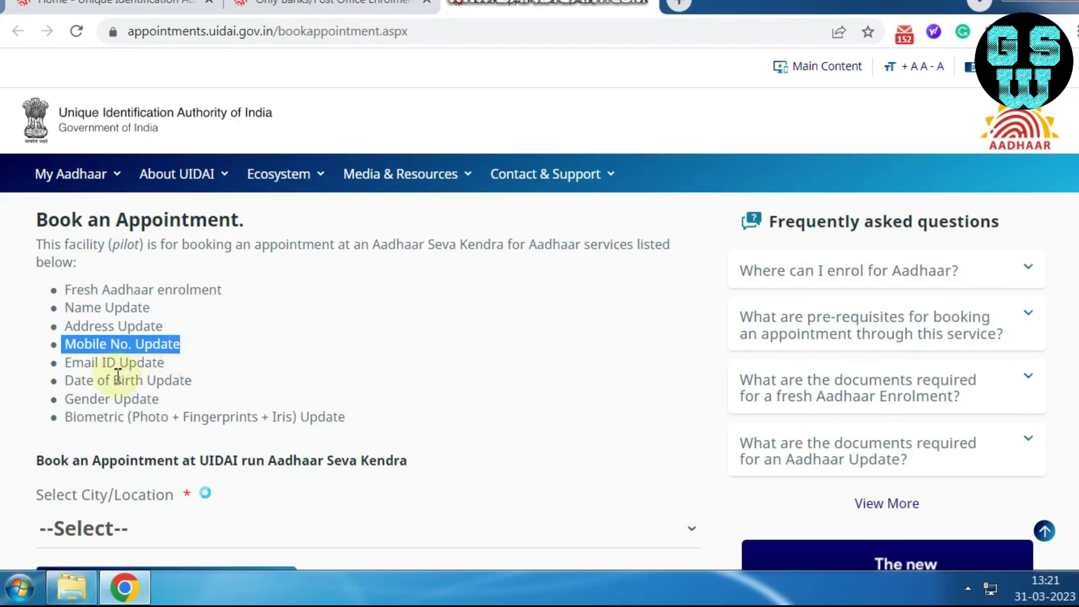
drag(67, 364, 166, 367)
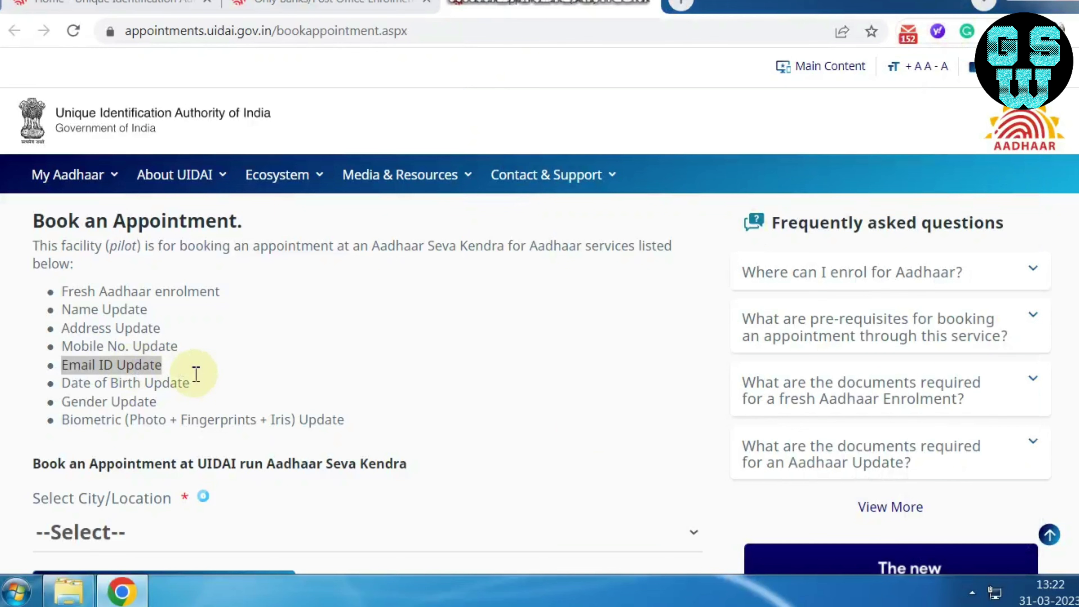
click(67, 366)
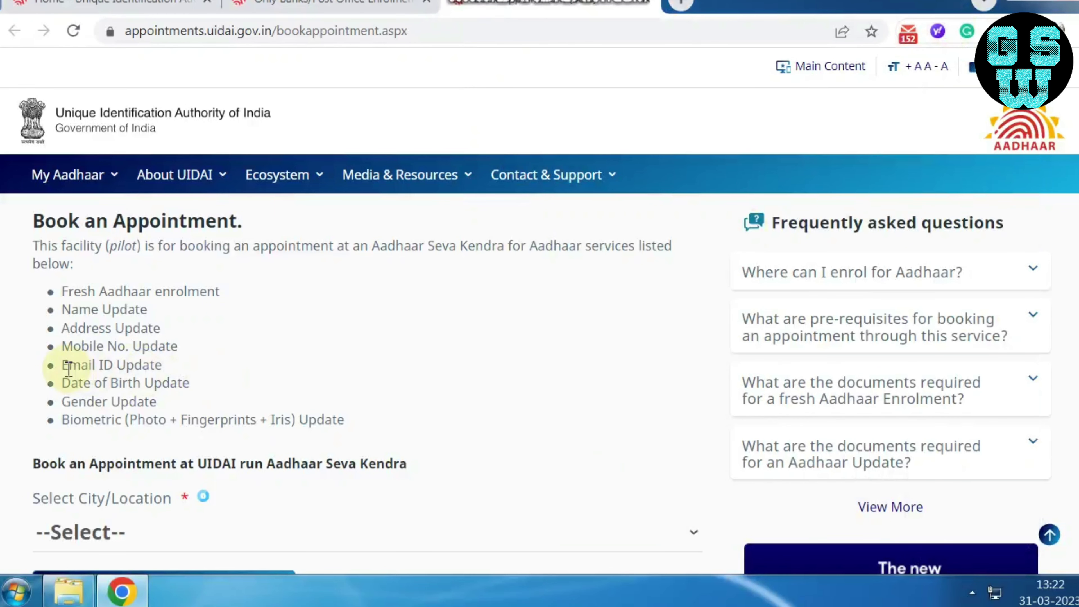
drag(45, 364, 237, 369)
click(233, 365)
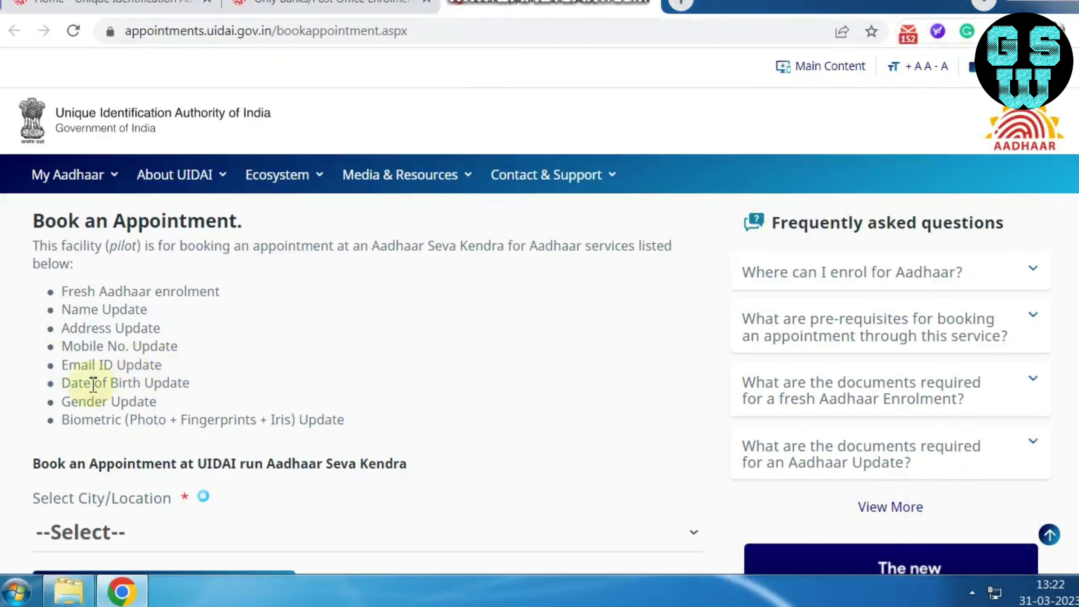
drag(53, 383, 263, 381)
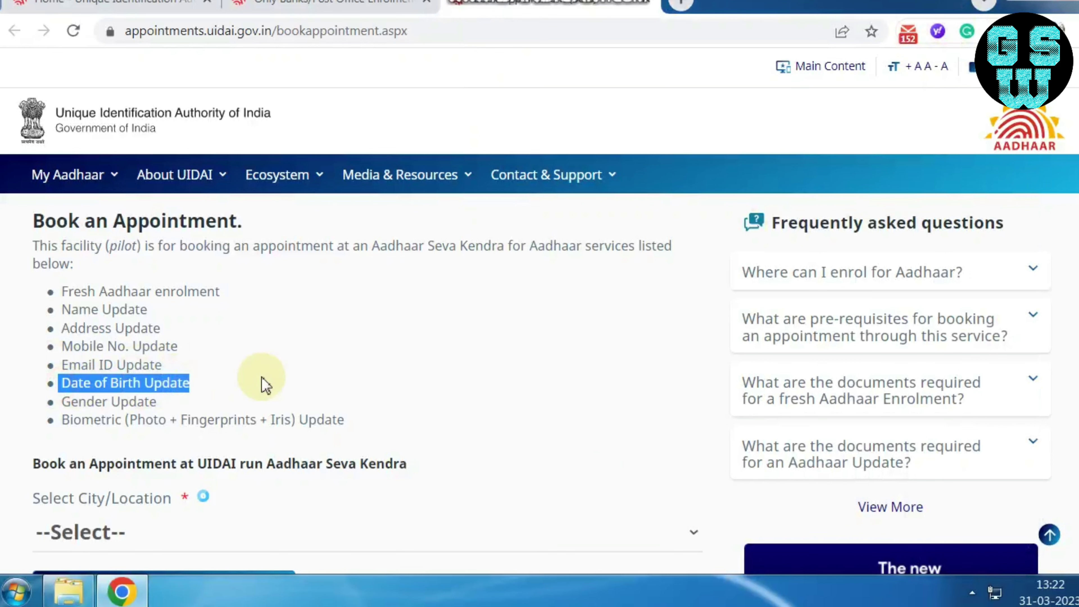
click(258, 374)
drag(51, 403, 177, 410)
drag(59, 420, 345, 420)
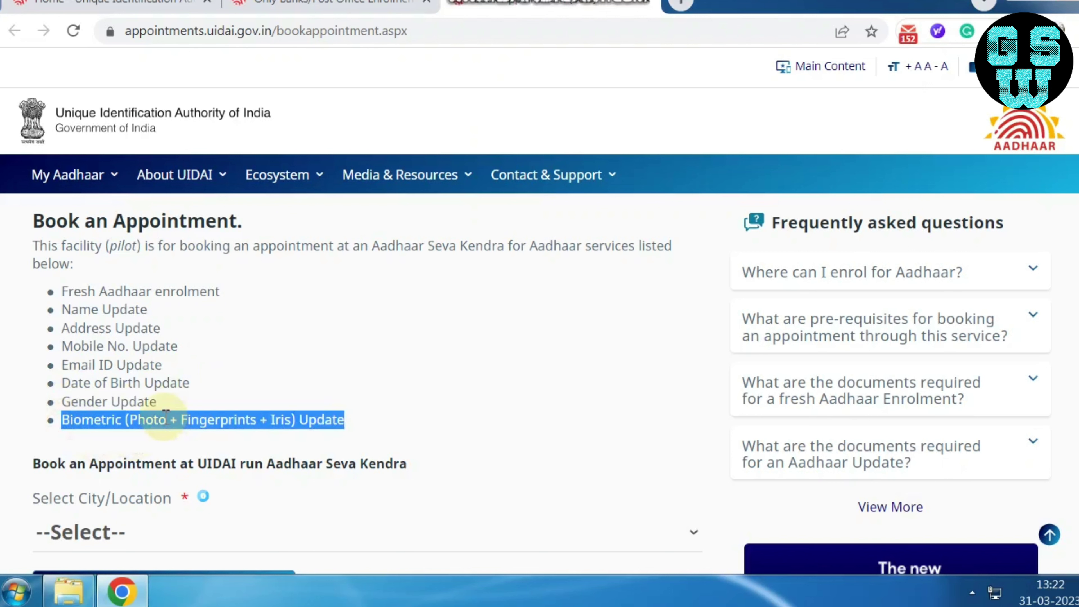
click(372, 385)
scroll(395, 416, down, 2)
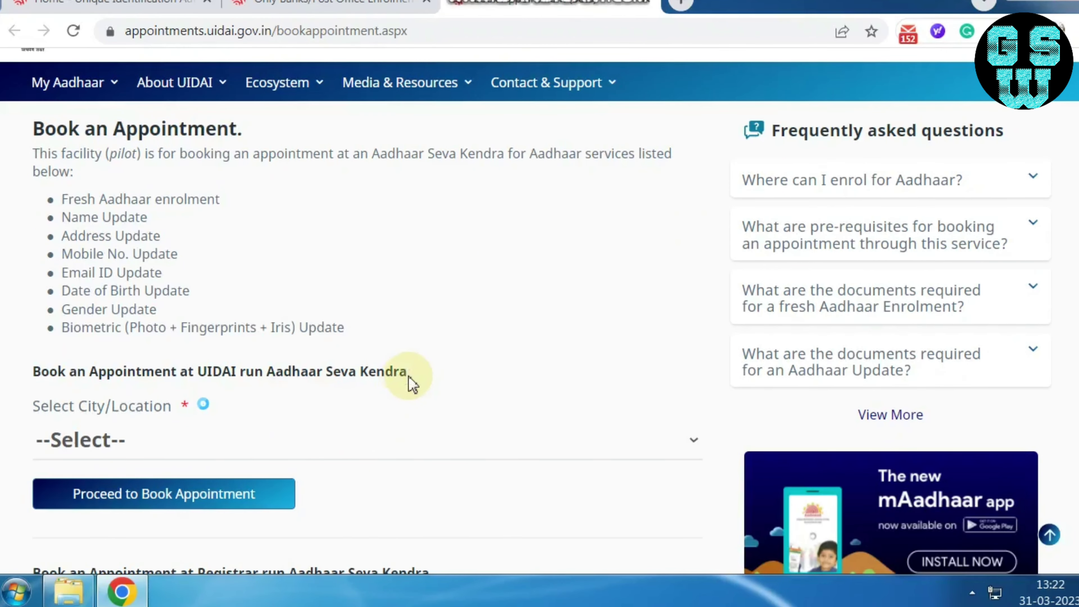
Step: Pick Kolkata - Salt Lake Sector V from the Select City/Location list
scroll(414, 374, down, 2)
scroll(414, 376, up, 1)
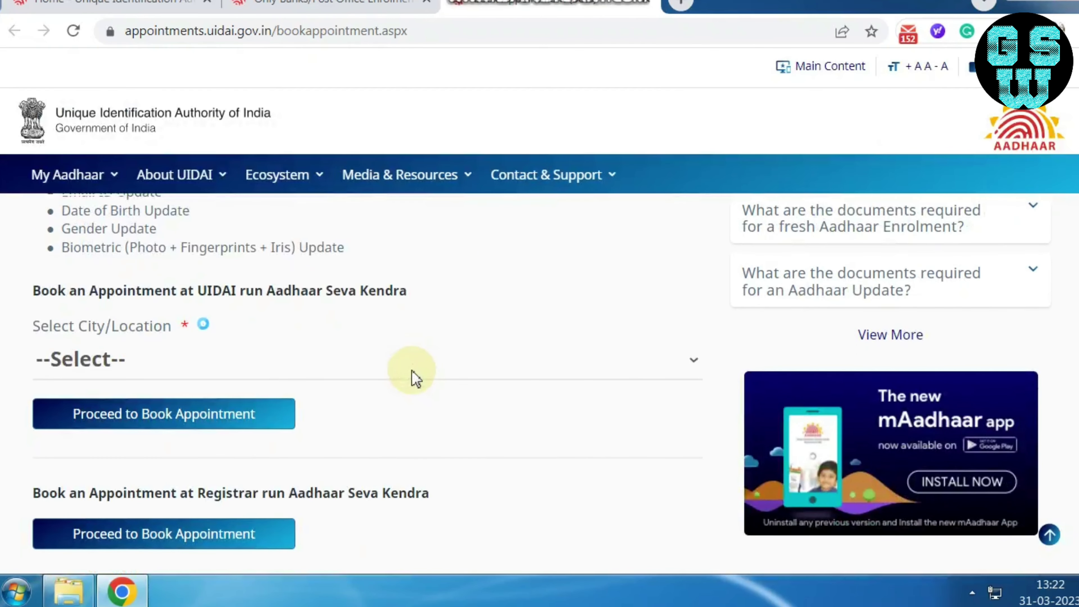
scroll(382, 387, down, 2)
scroll(417, 391, up, 2)
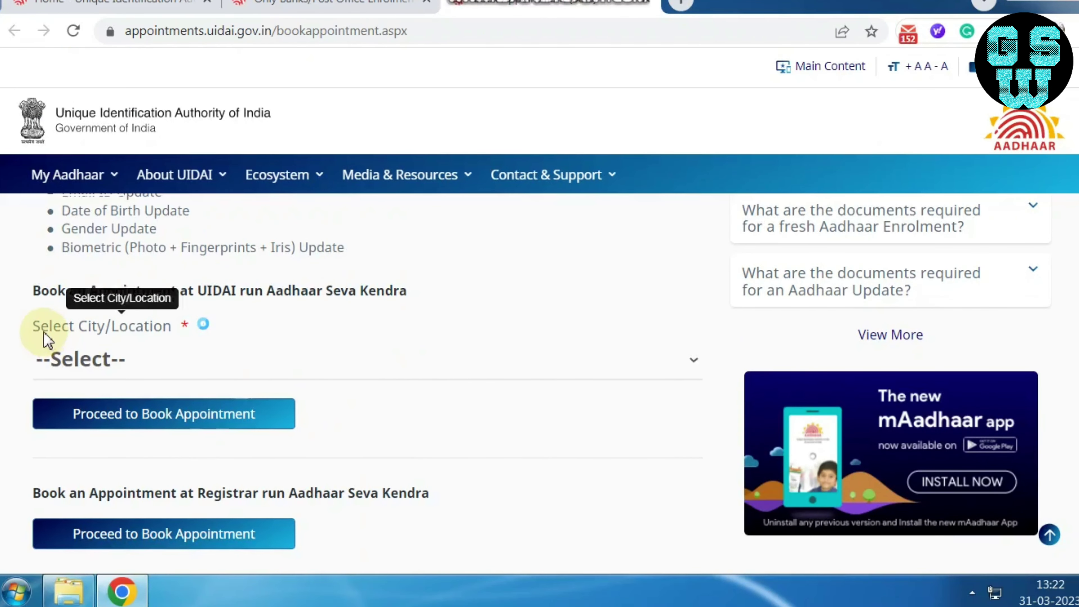
drag(33, 333, 173, 332)
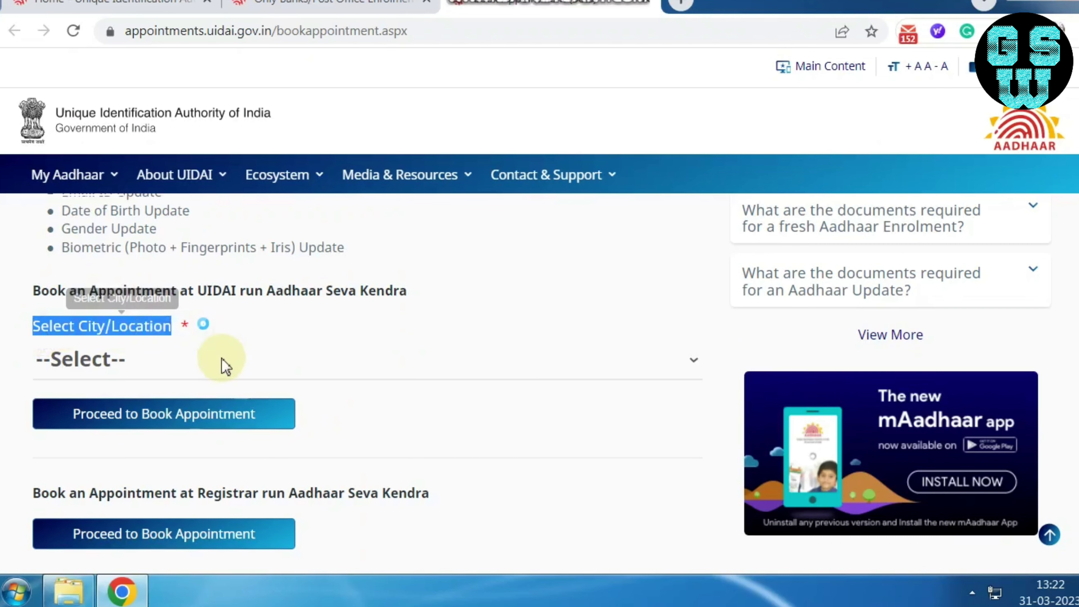
click(116, 365)
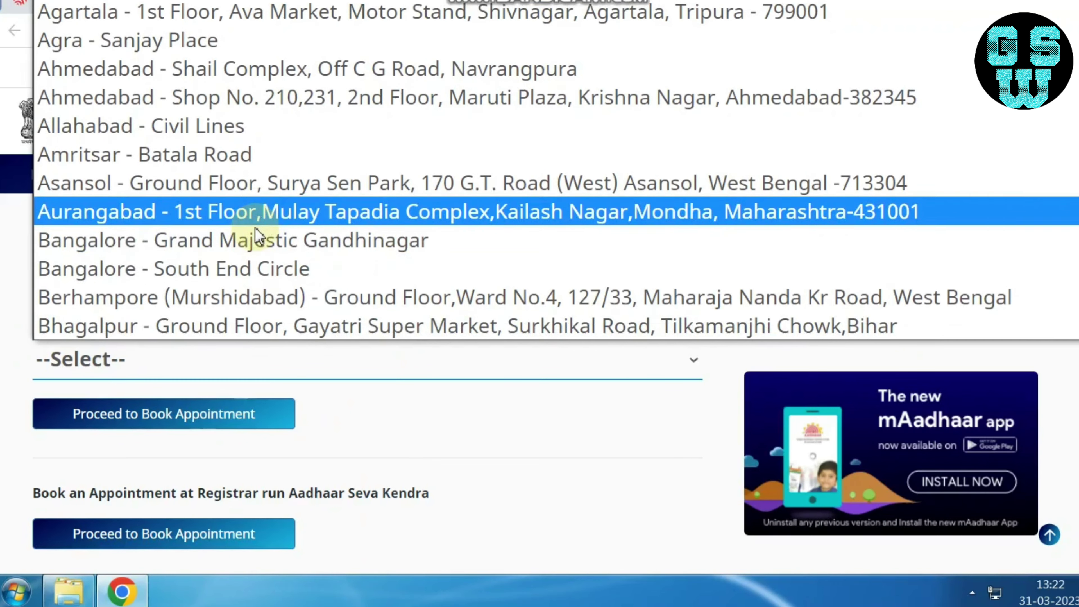
scroll(261, 227, down, 10)
scroll(257, 235, down, 8)
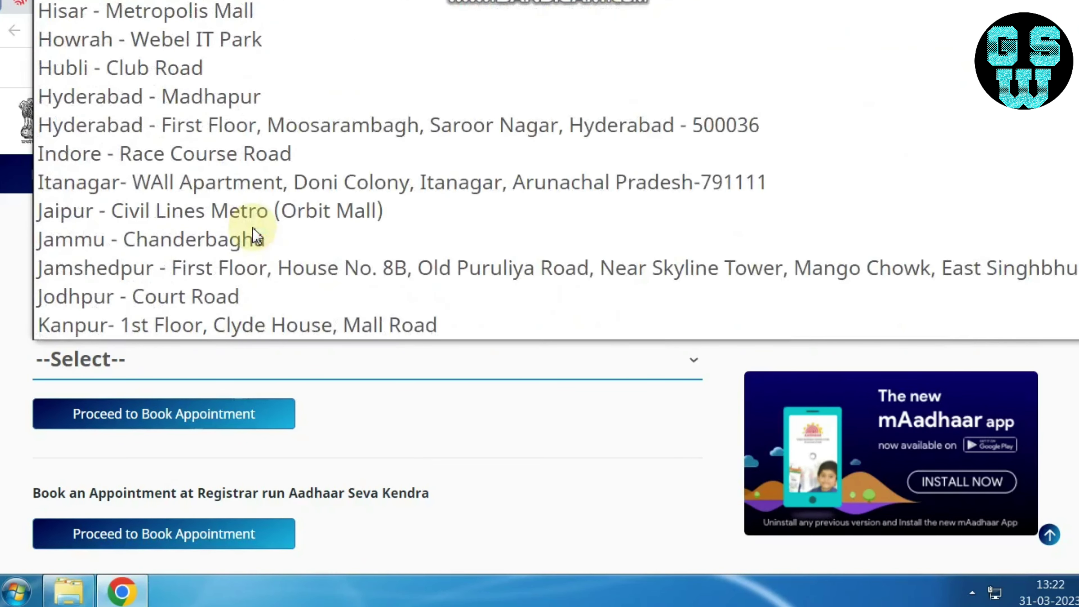
scroll(143, 225, down, 8)
scroll(141, 225, up, 3)
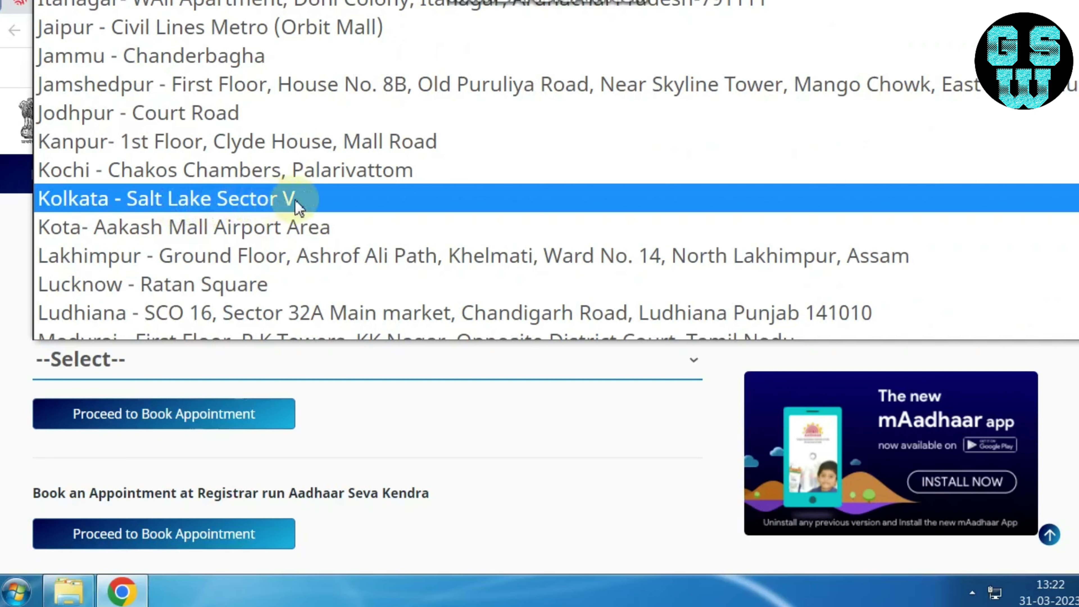
click(199, 200)
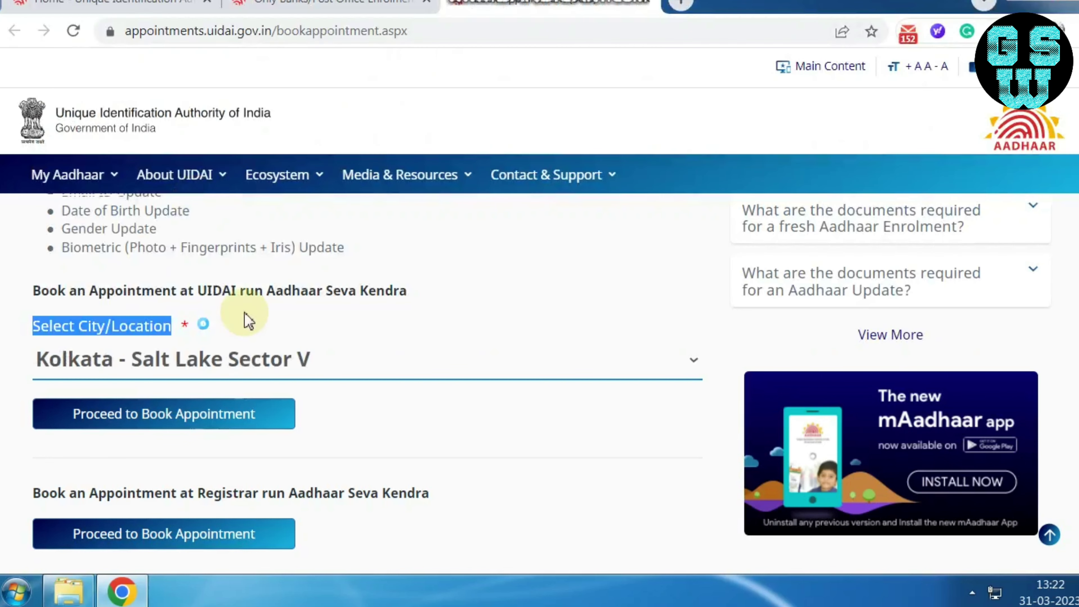
scroll(332, 345, down, 2)
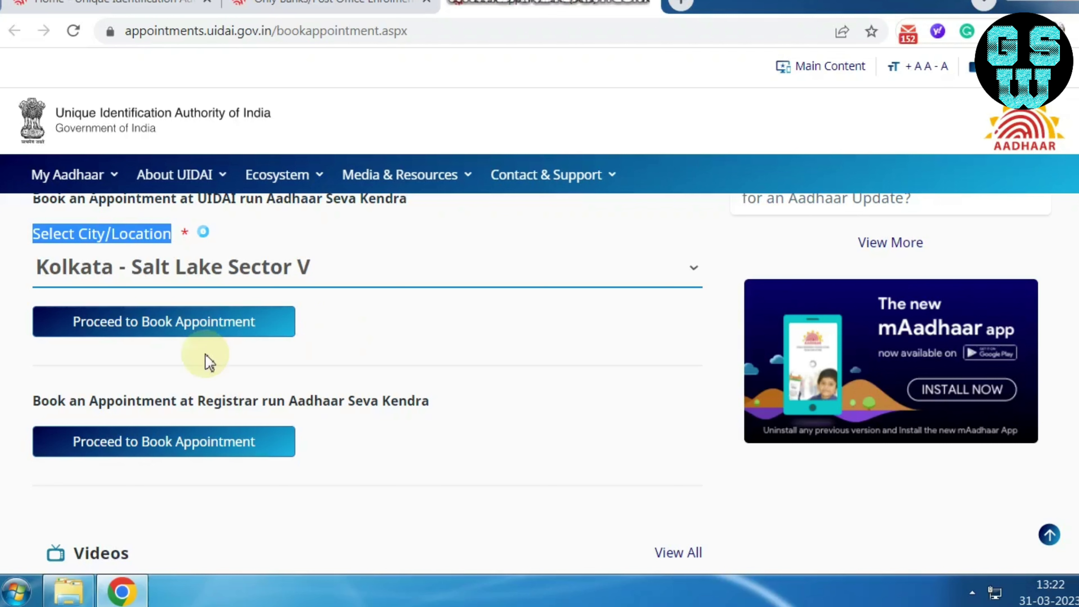
Step: Proceed to Book Online Appointment and select the Aadhaar Update tab
click(179, 319)
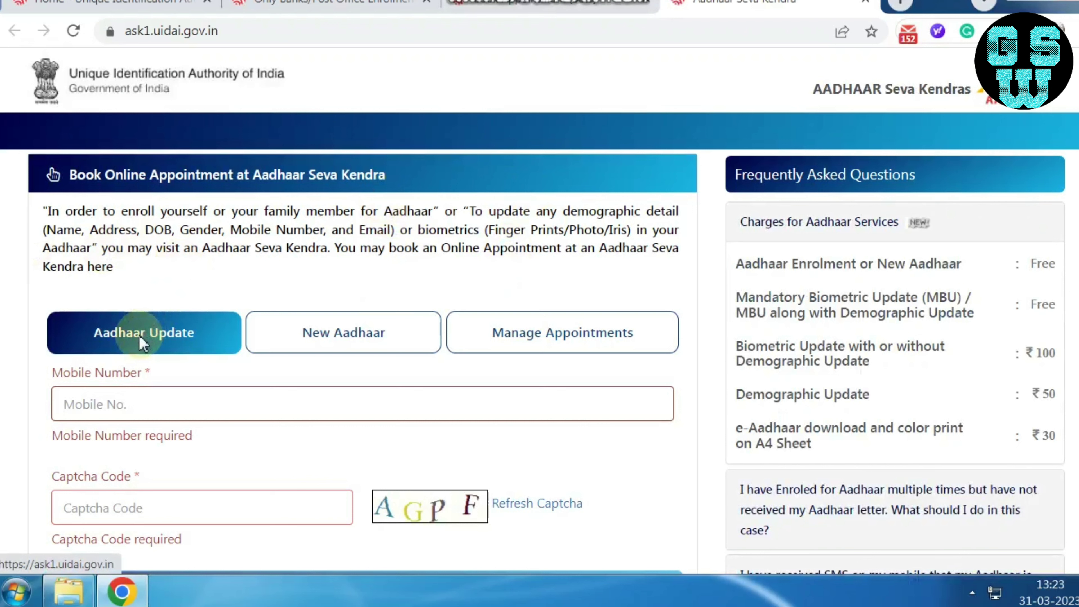
click(313, 348)
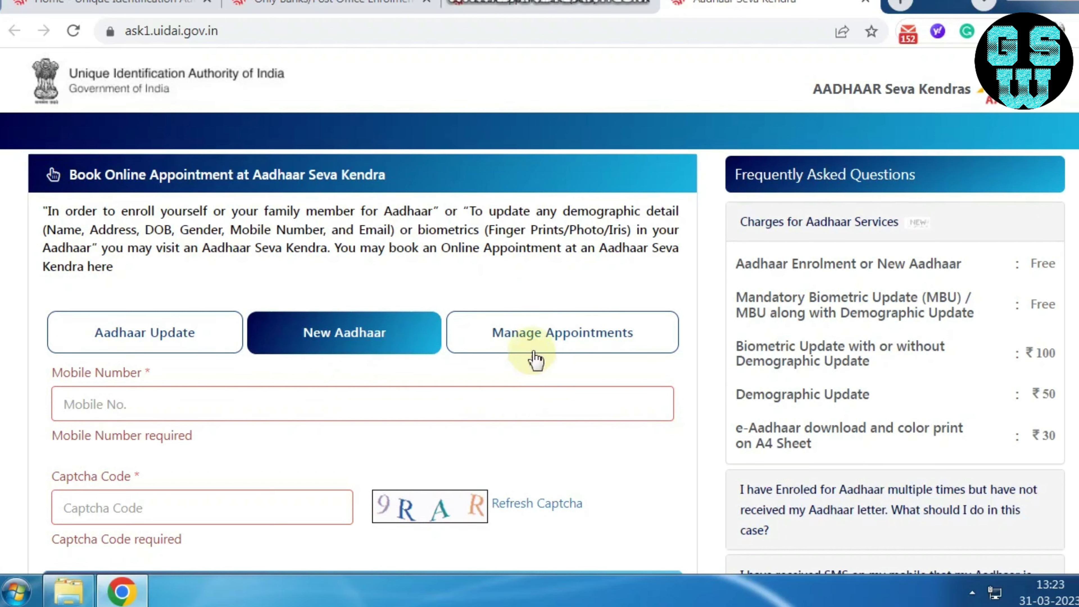
click(561, 342)
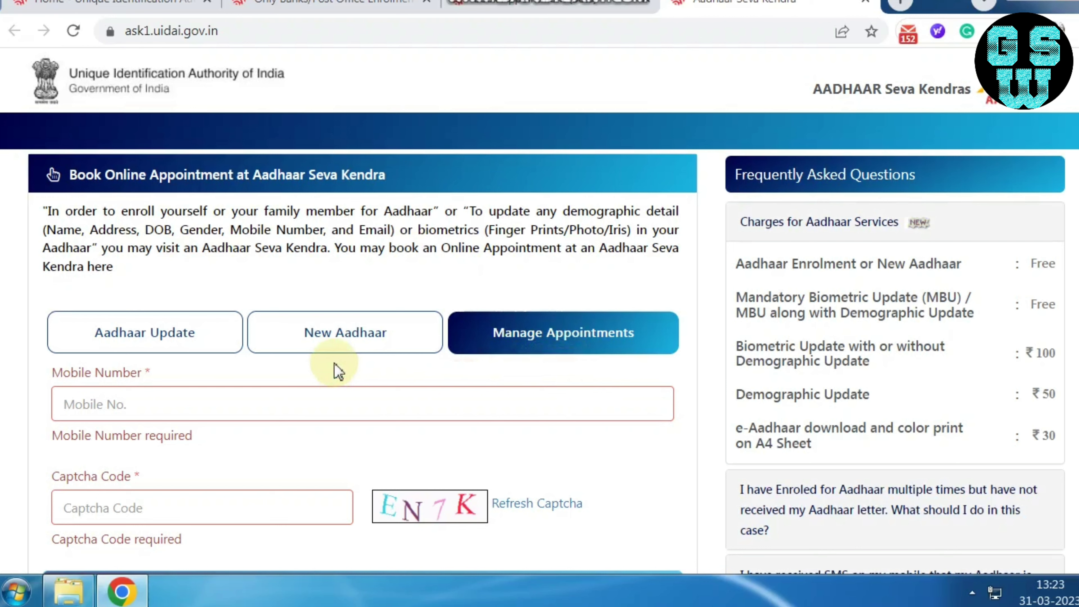
click(144, 337)
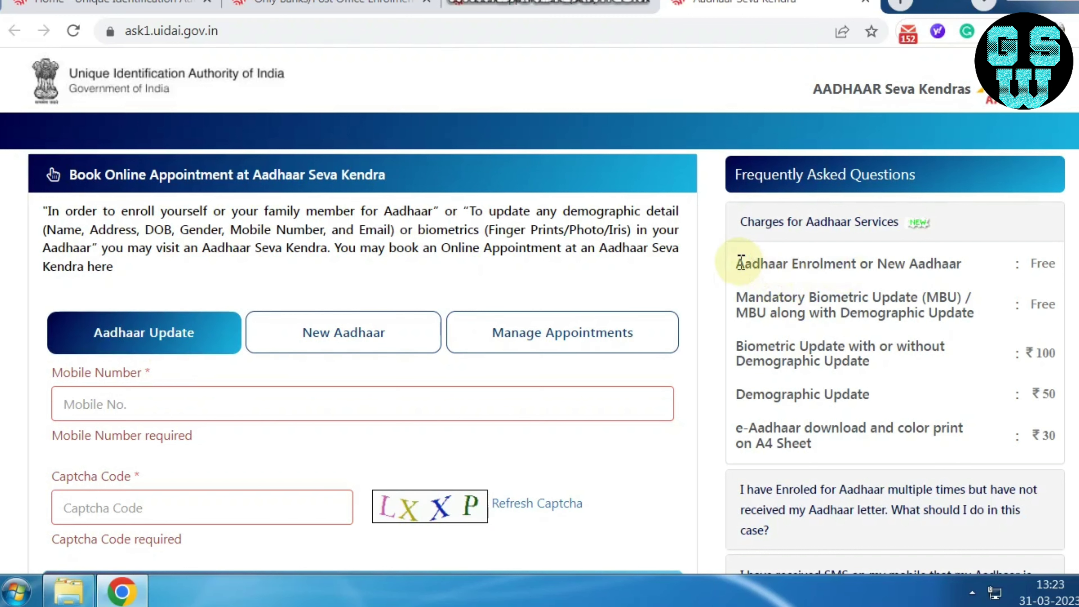
click(731, 262)
drag(829, 263, 1052, 263)
click(994, 266)
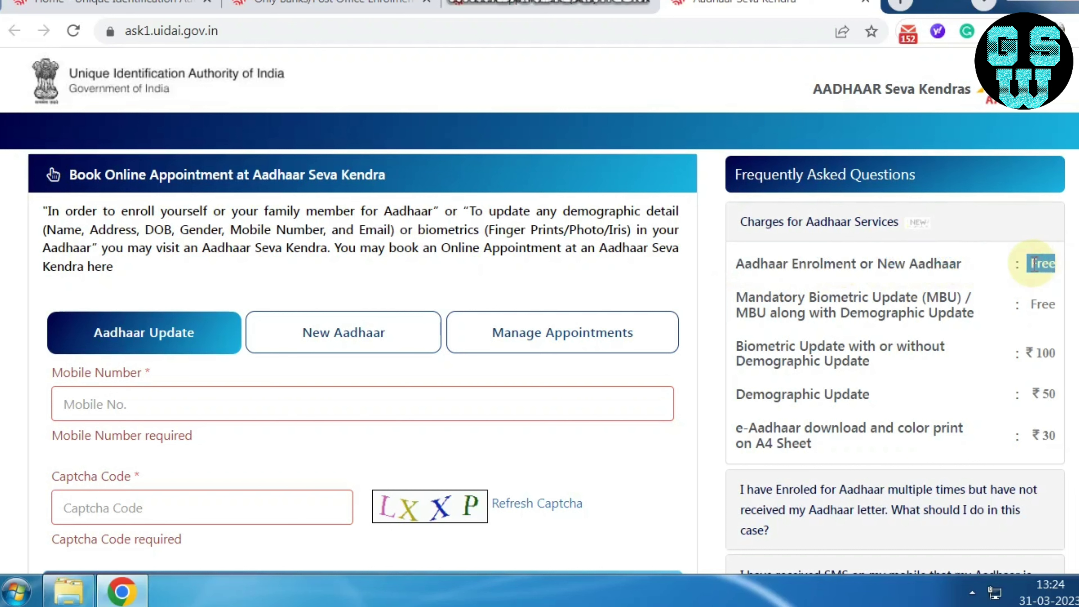
click(983, 284)
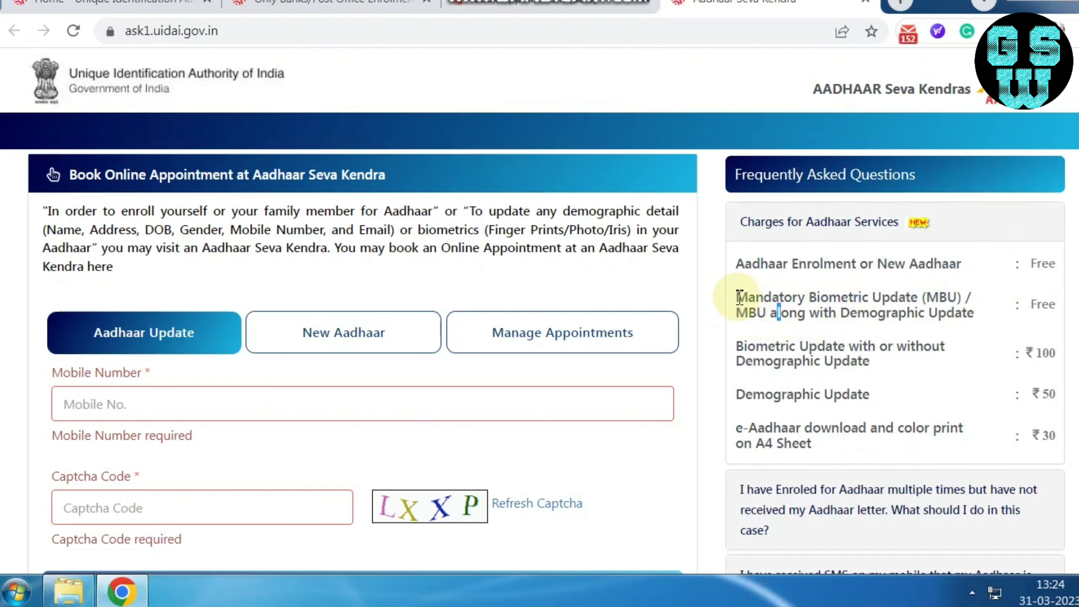
drag(735, 294, 934, 332)
click(933, 333)
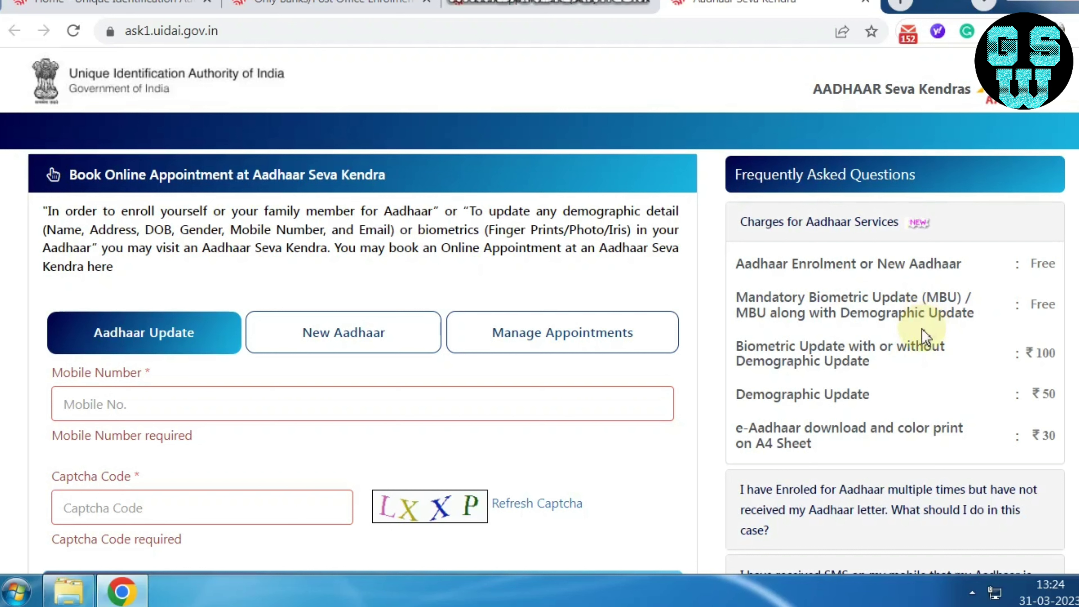
double_click(1039, 304)
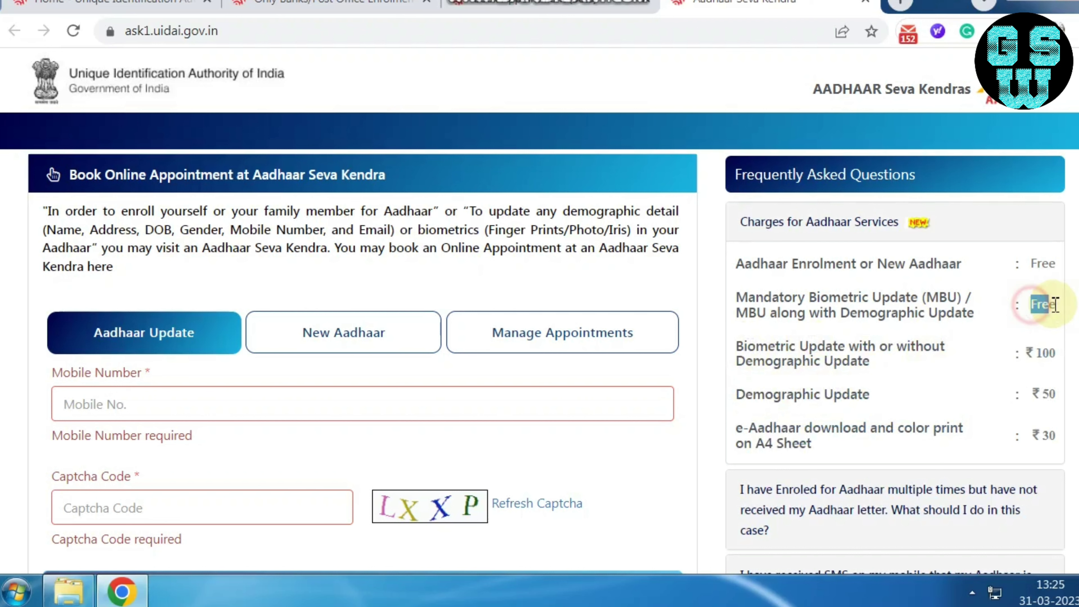
click(1038, 323)
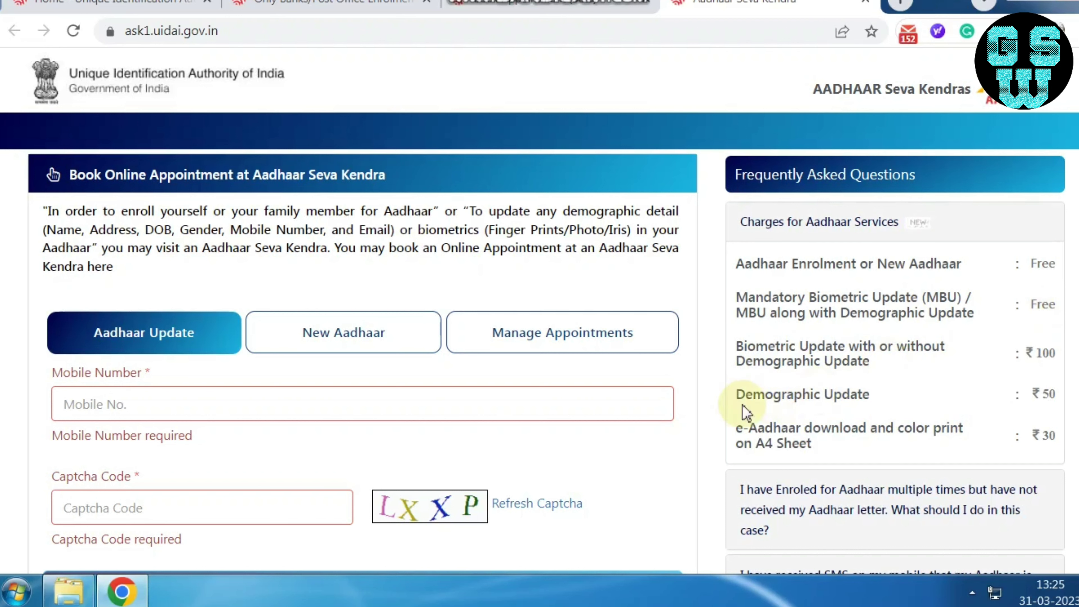
drag(736, 394, 886, 393)
click(920, 387)
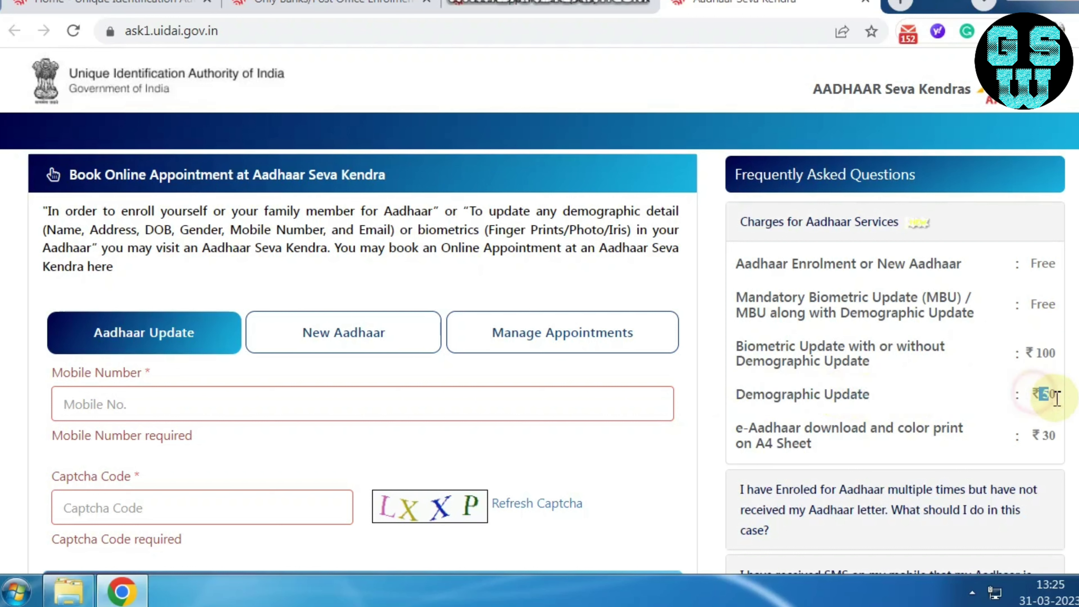
drag(737, 427, 838, 450)
drag(1037, 434, 1062, 444)
click(1026, 419)
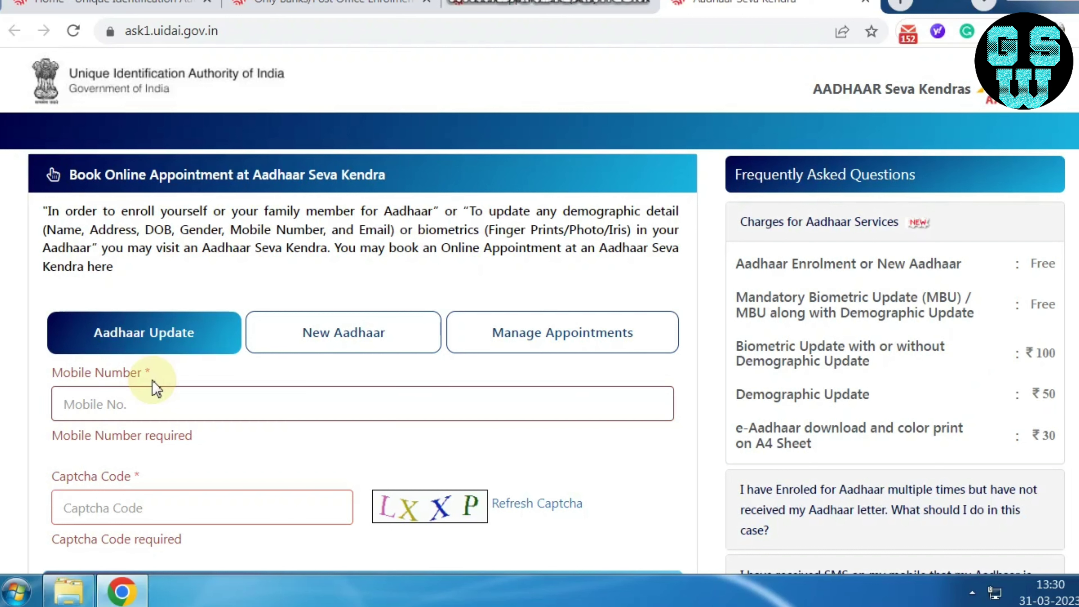
Step: Enter the mobile number and captcha, then generate an OTP
text(842)
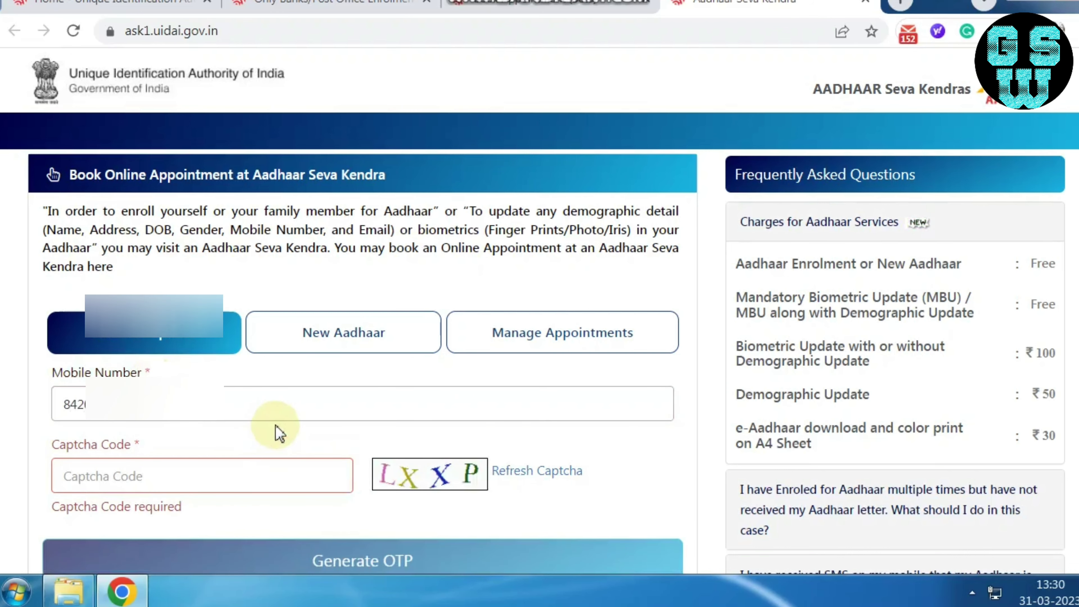
scroll(277, 434, down, 2)
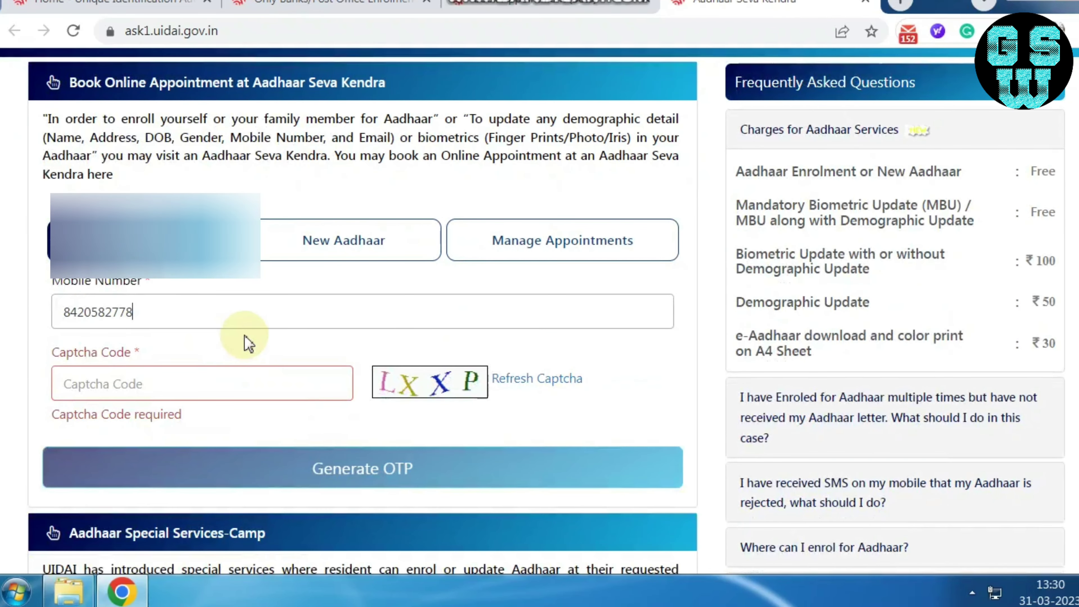
scroll(243, 344, down, 2)
click(129, 294)
text(4)
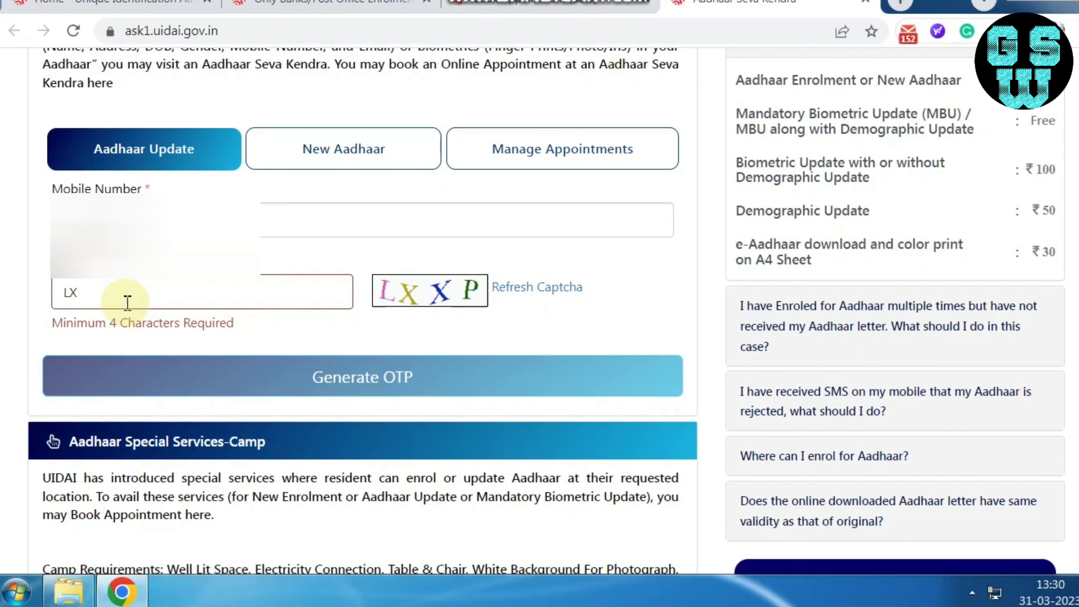
text(XXP)
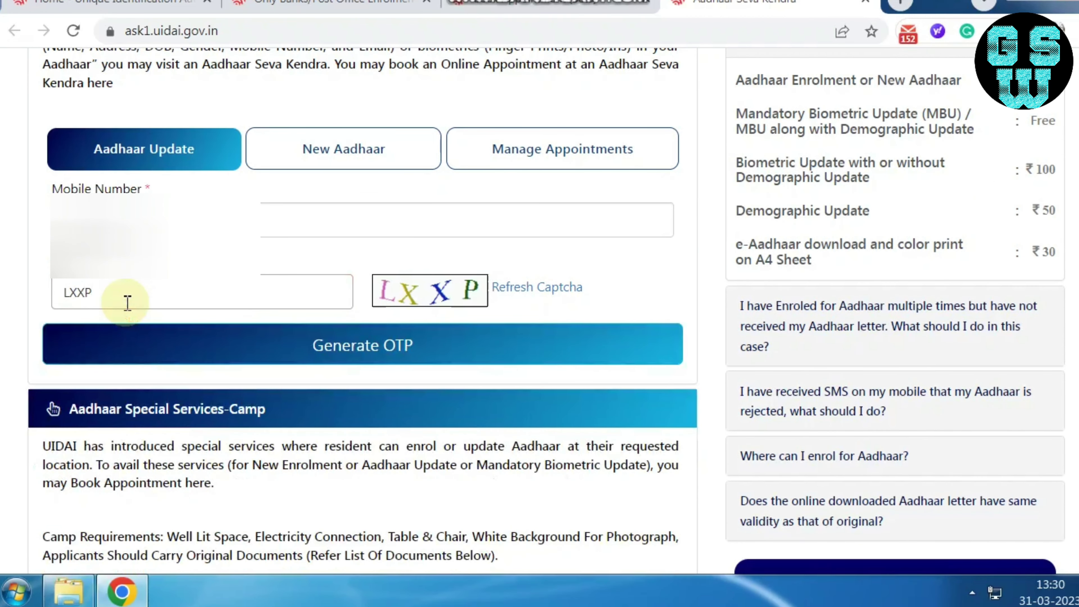
click(361, 344)
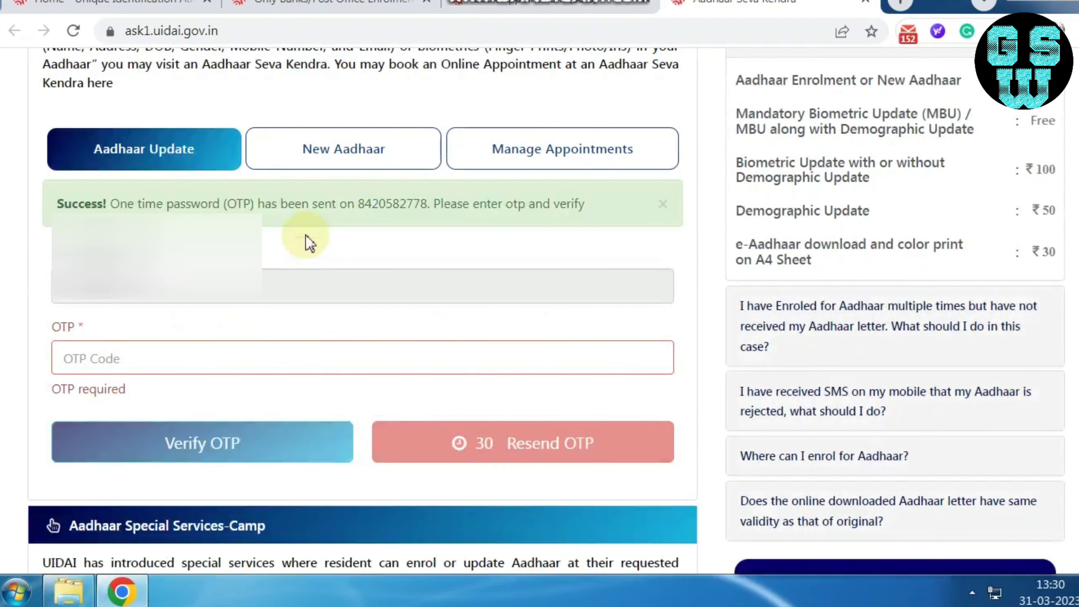
Step: Enter the received six-digit OTP and verify it
scroll(299, 253, down, 2)
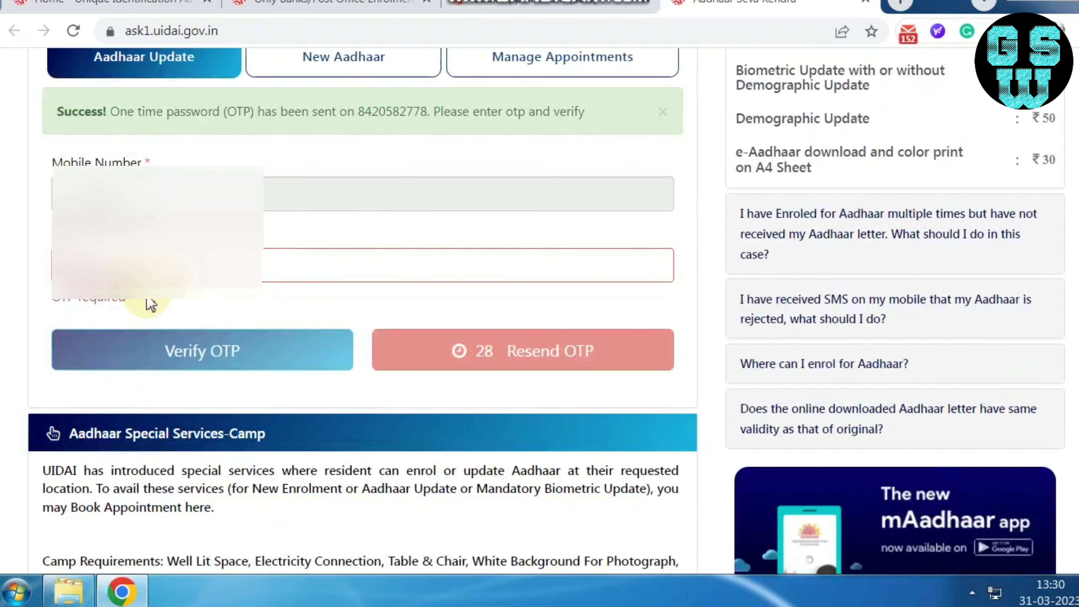
click(99, 261)
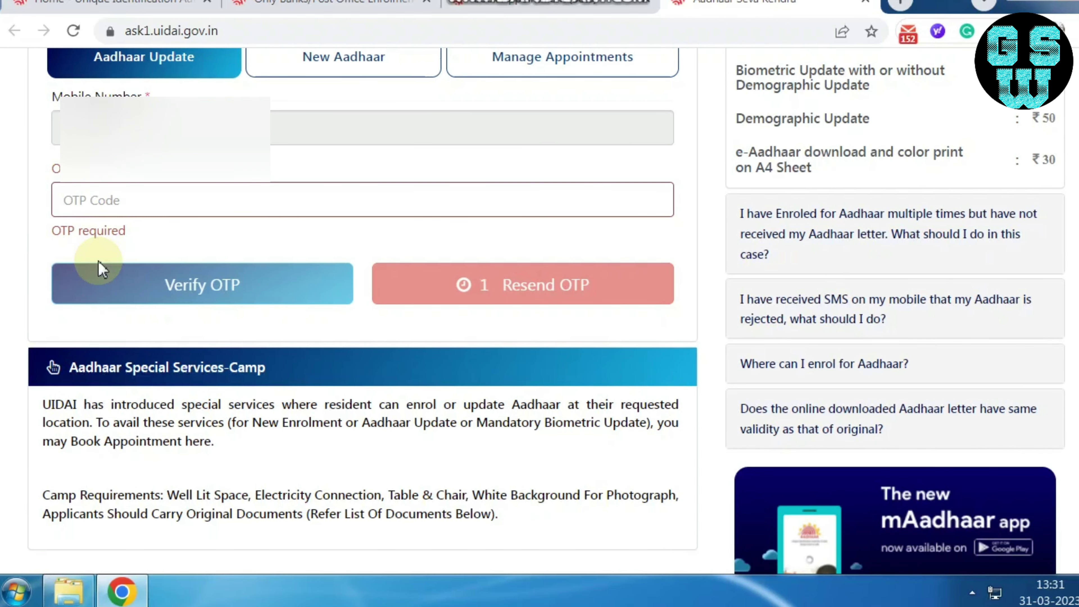
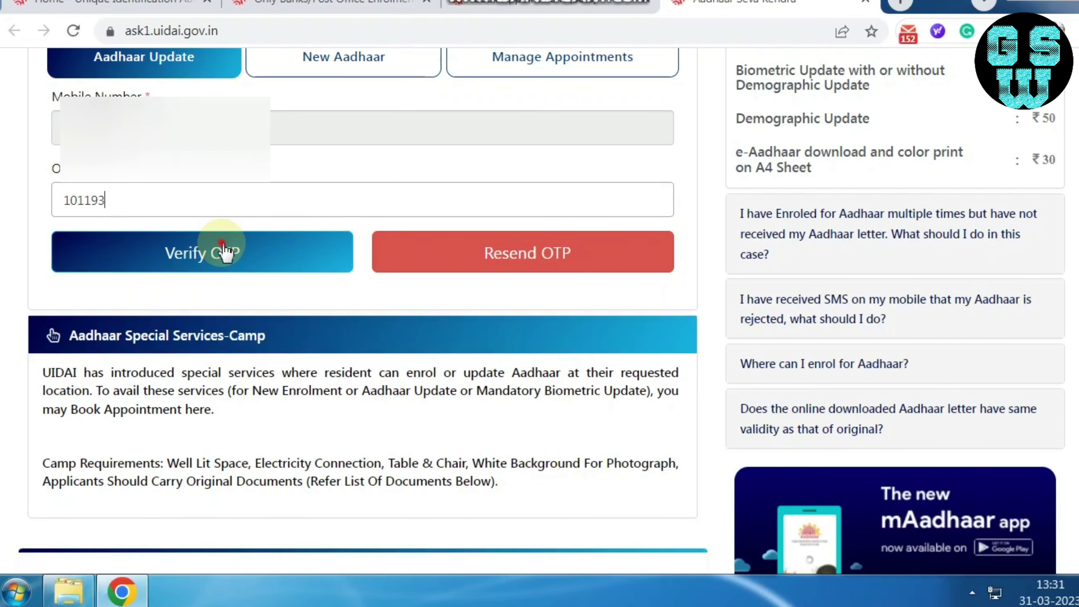
click(224, 250)
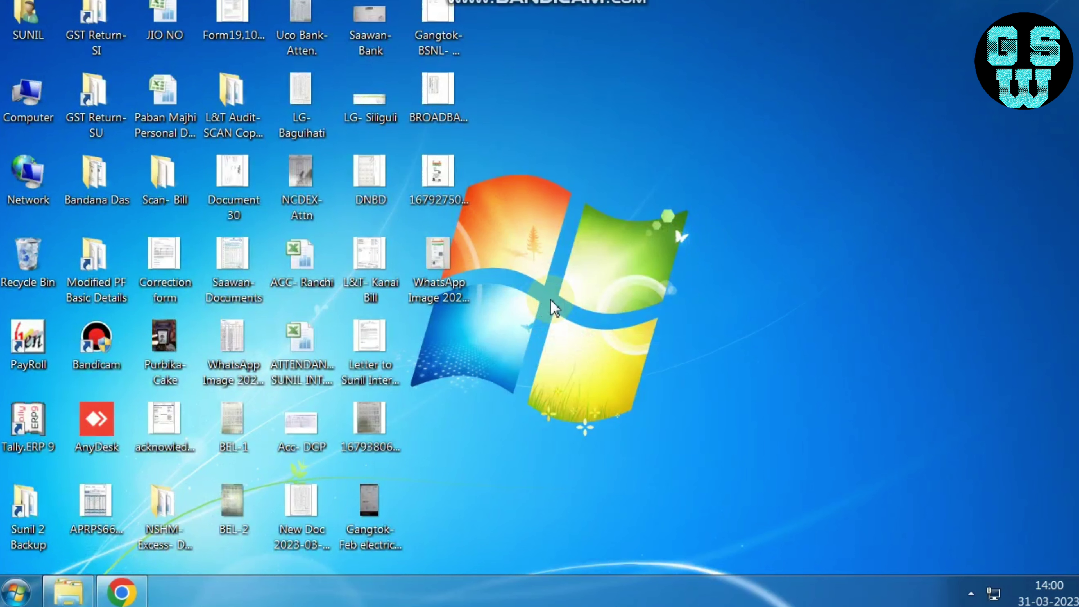
Step: Inspect the Address Proof and Marraige Certificate scans, then minimise the documents folder
click(67, 593)
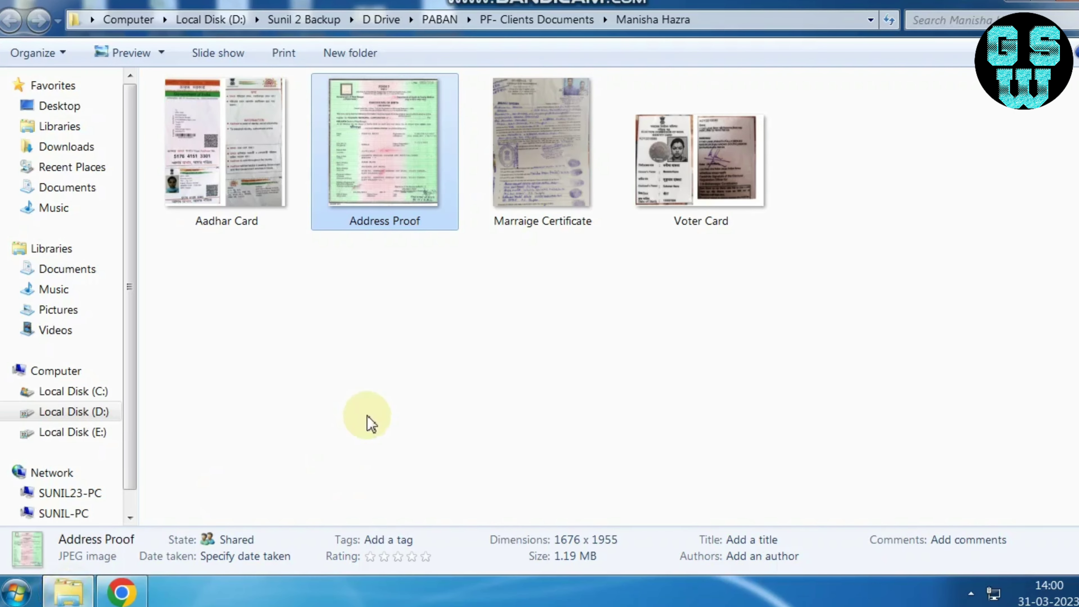
click(520, 292)
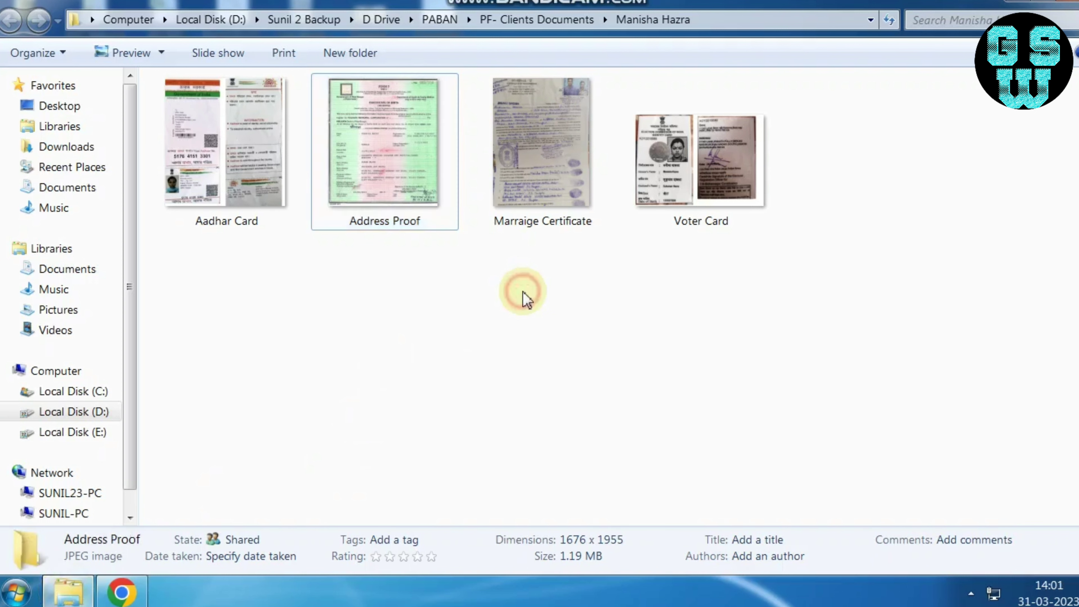
click(539, 194)
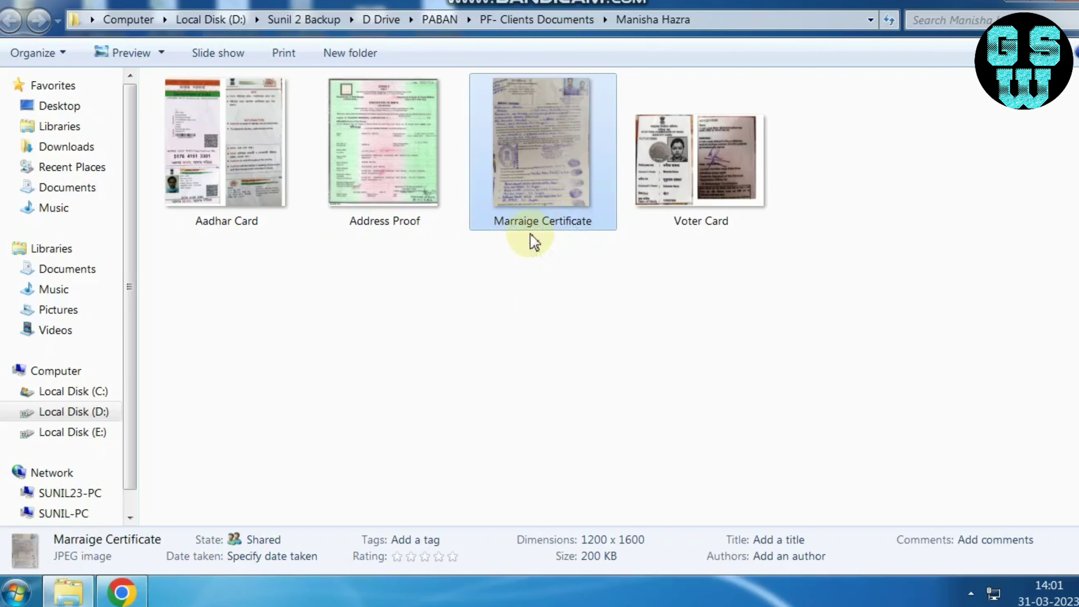
click(526, 279)
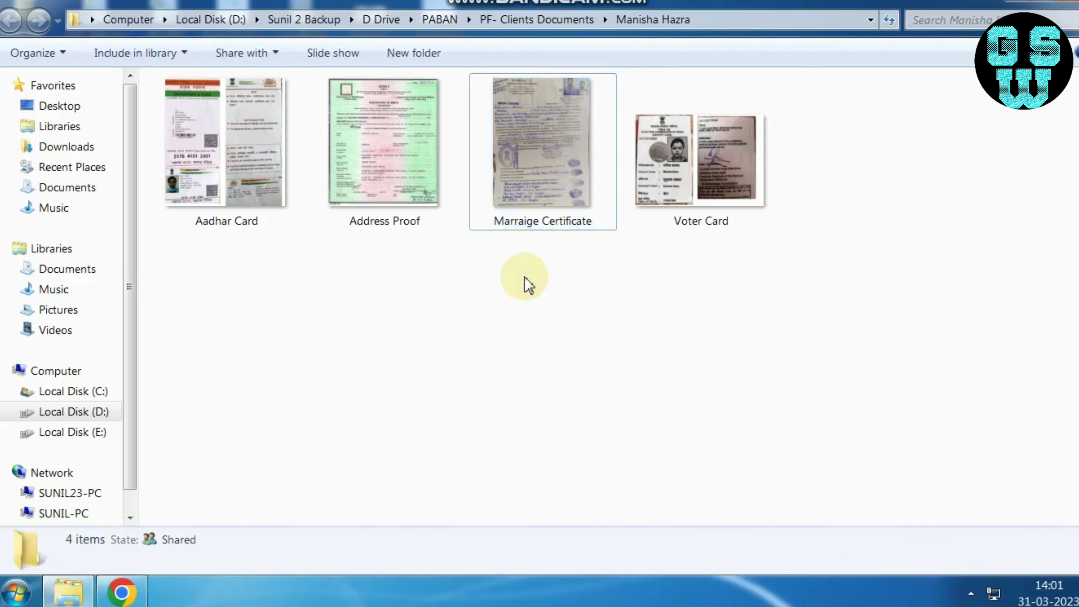
click(393, 225)
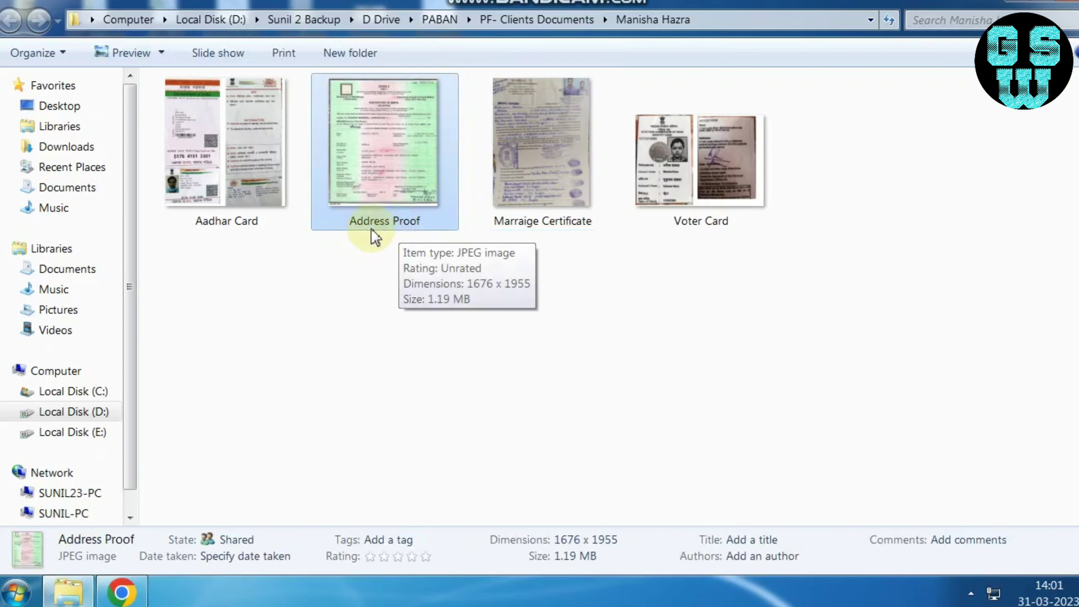
click(555, 263)
click(548, 222)
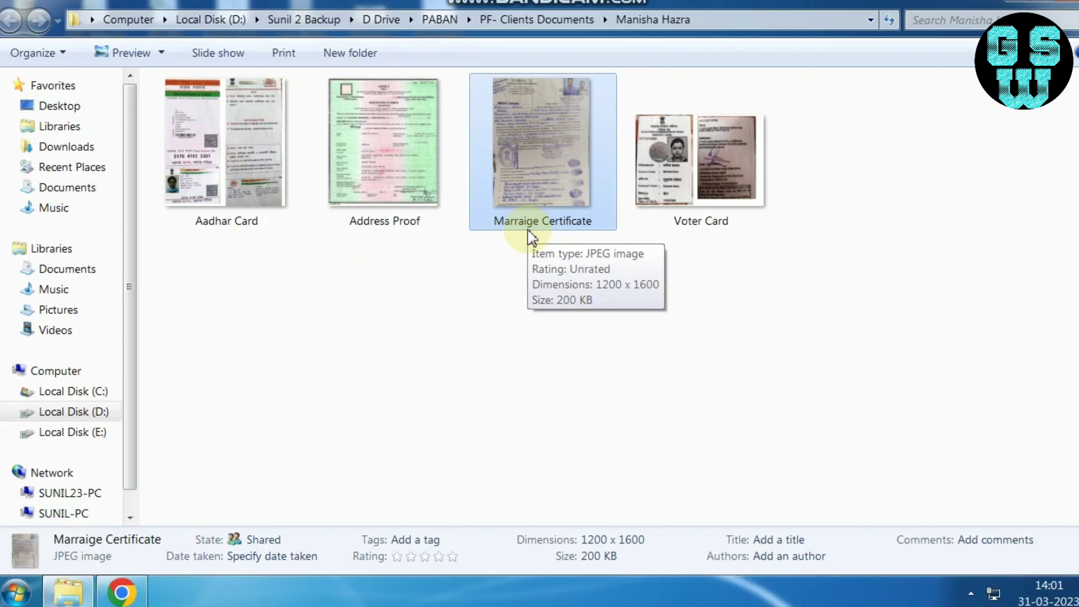
click(517, 251)
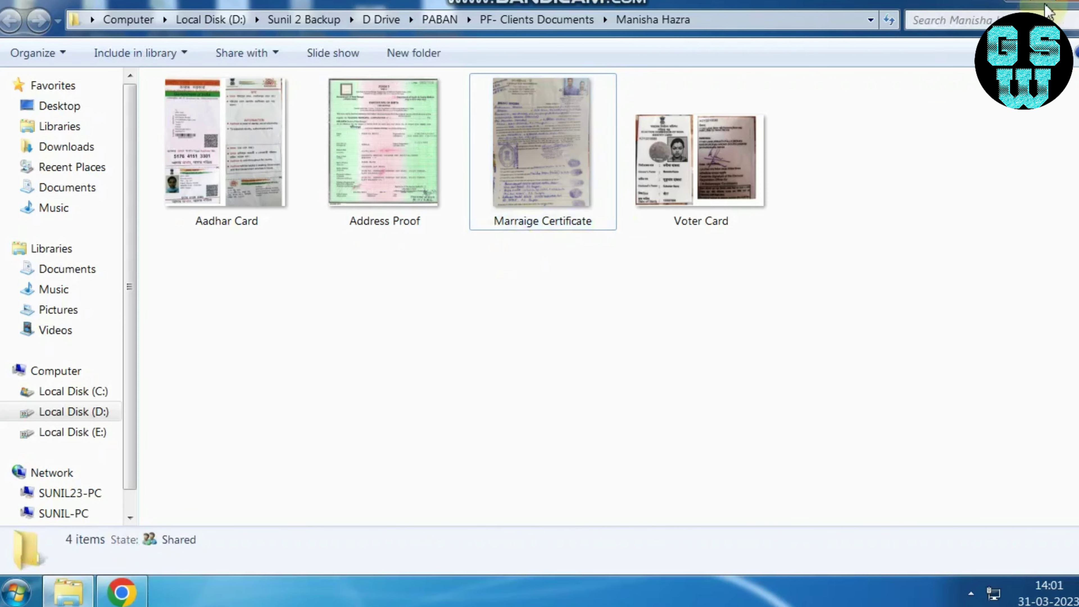
click(1022, 5)
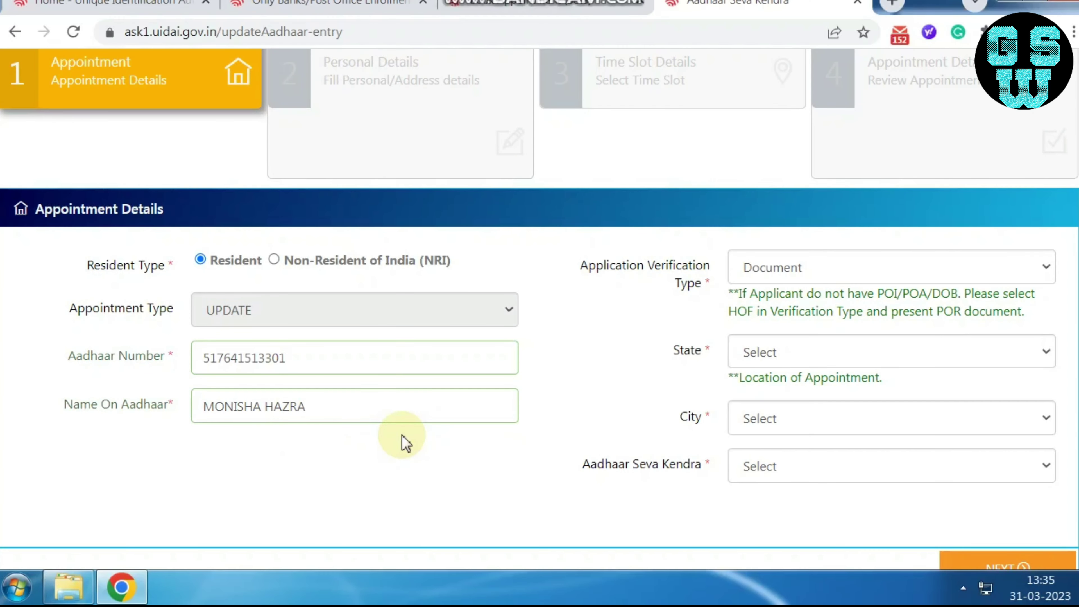
Step: Try HOF, then set the Application Verification Type back to Document
drag(580, 265, 713, 266)
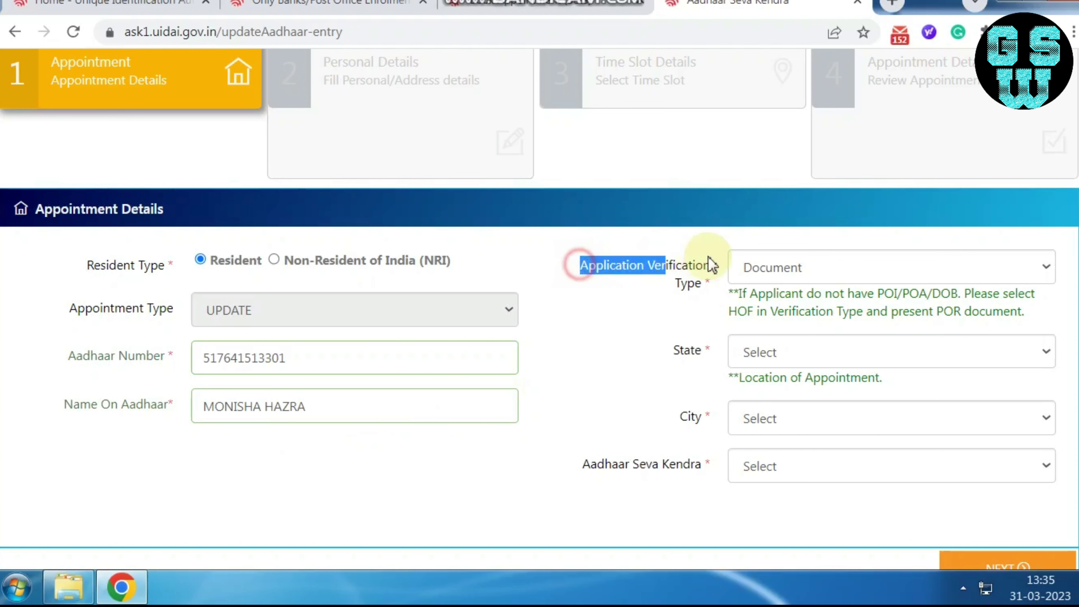
click(638, 289)
click(811, 270)
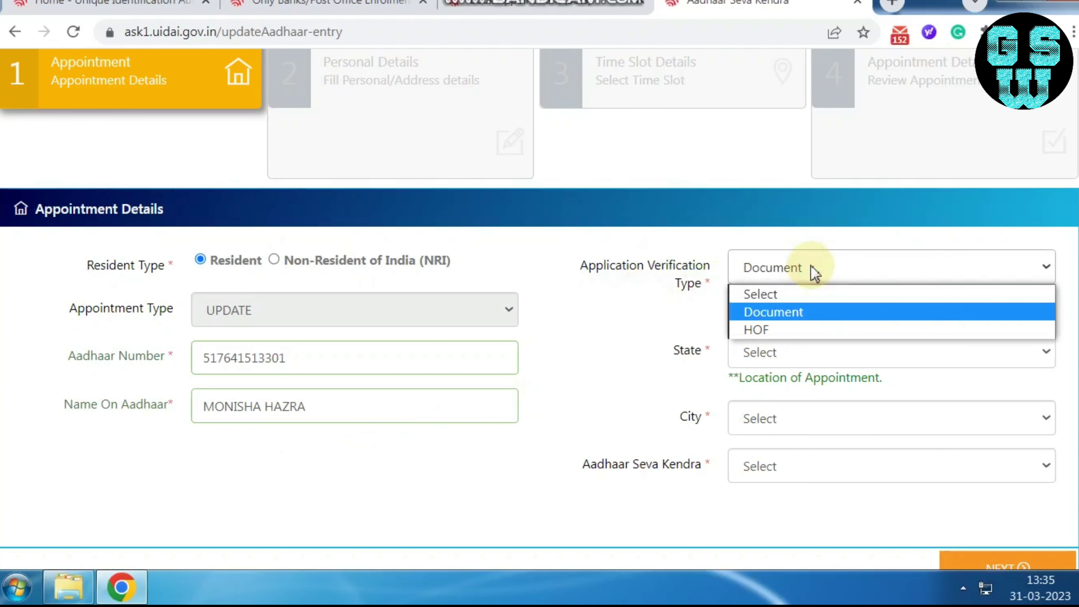
click(783, 312)
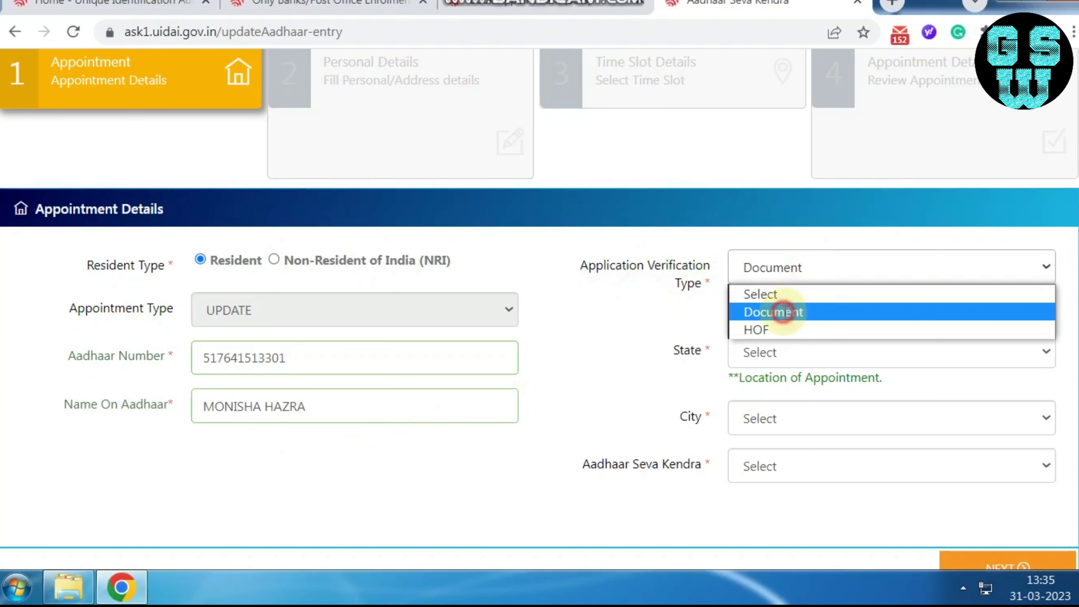
click(811, 274)
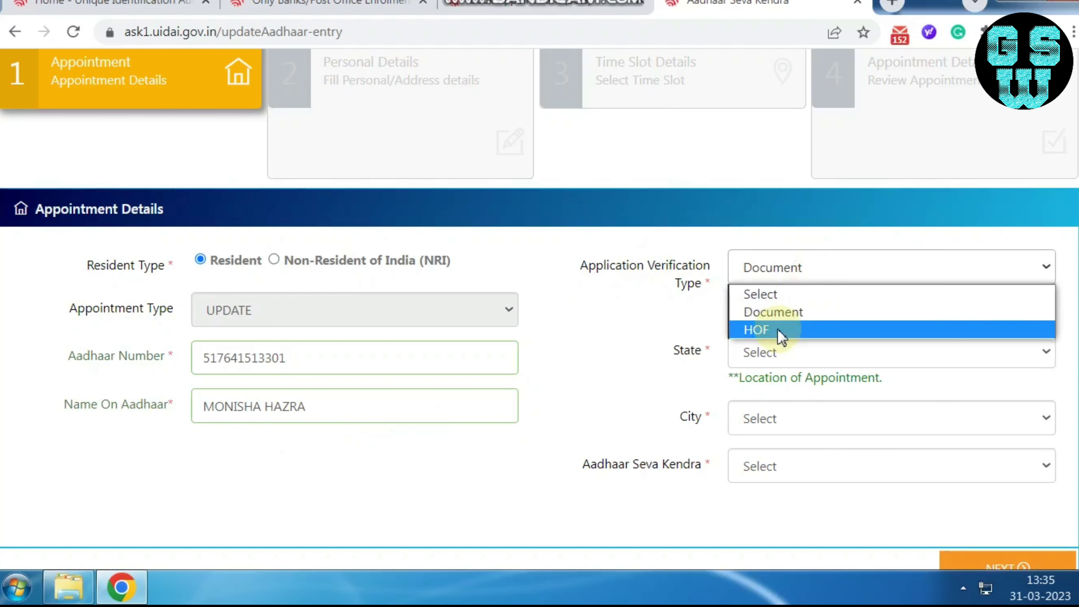
click(780, 330)
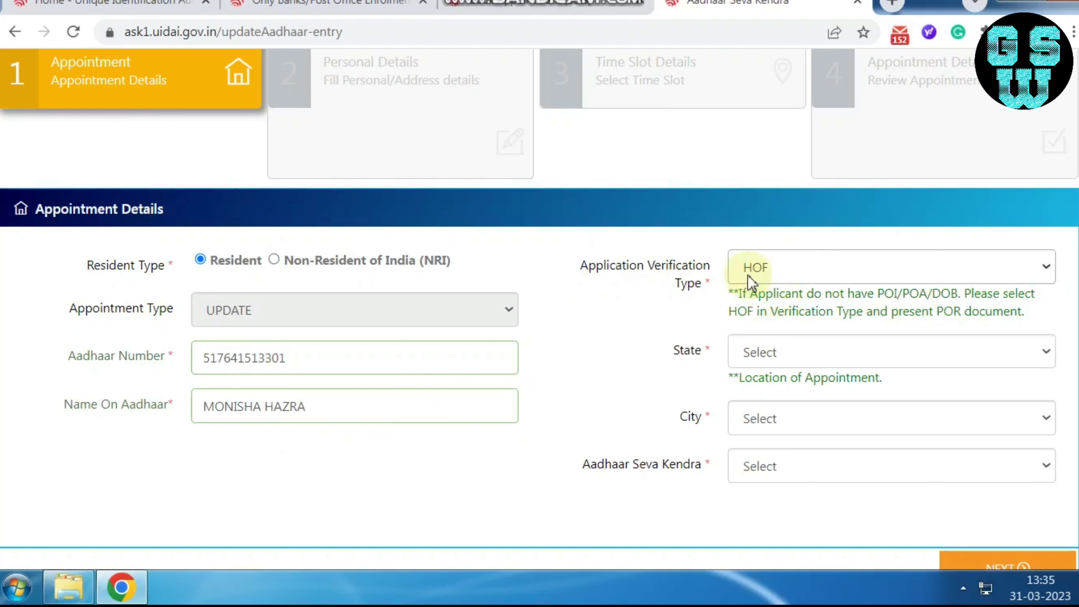
click(782, 275)
click(785, 313)
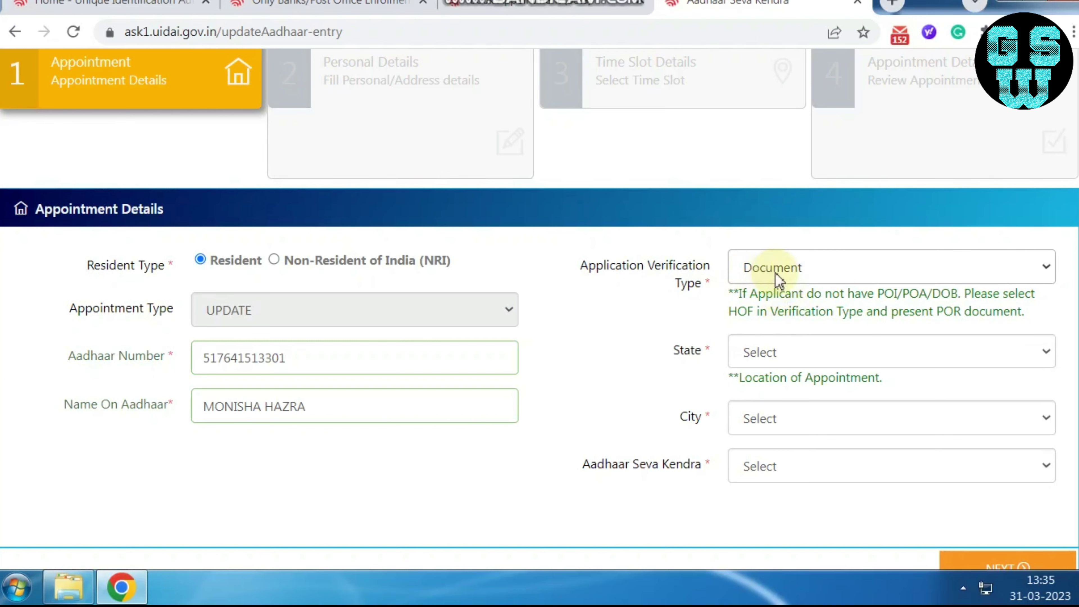
Step: Select West Bengal, KOLKATA and ASK Kolkata Sector V, then continue to Personal Details
click(780, 352)
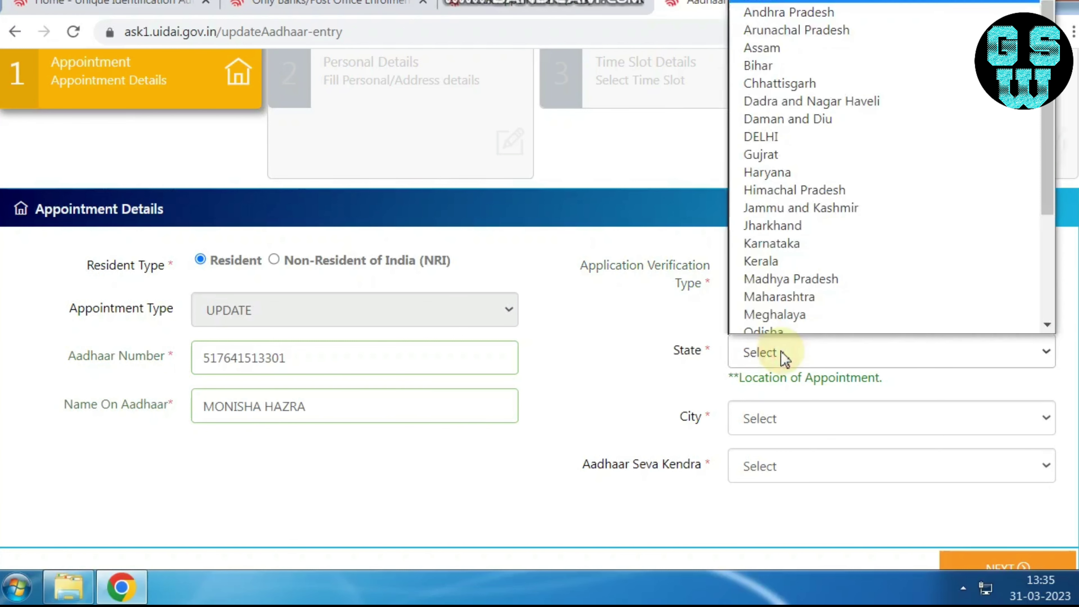
scroll(814, 267, down, 3)
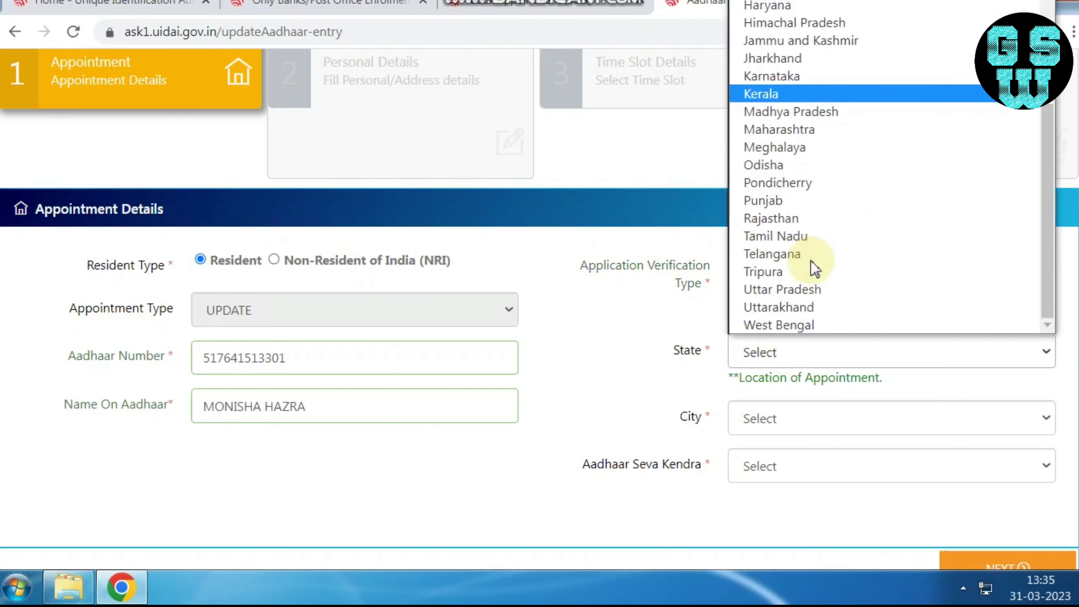
click(777, 325)
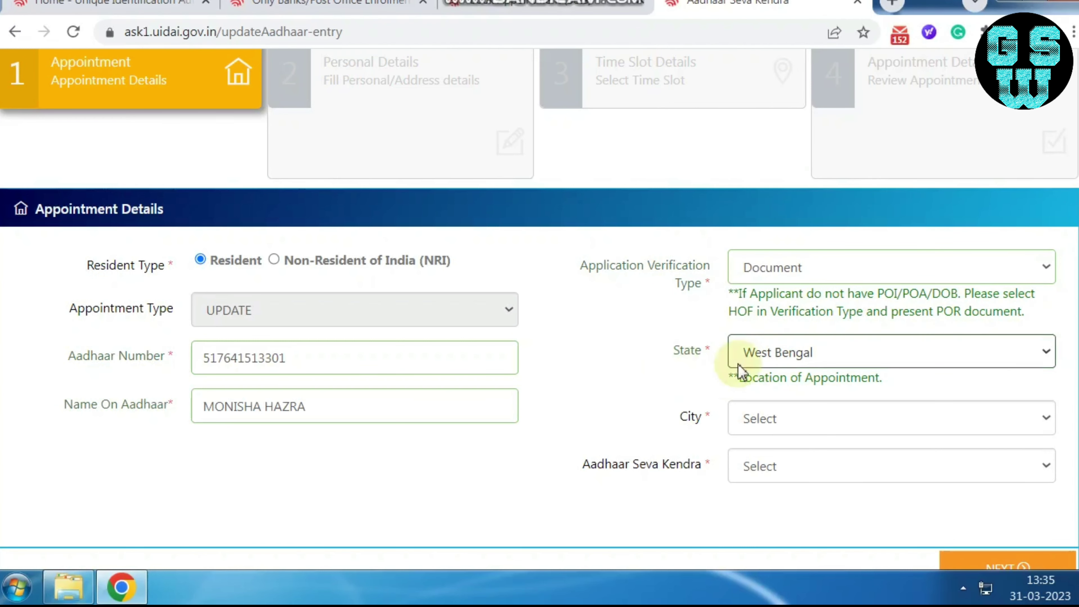
scroll(805, 380, down, 1)
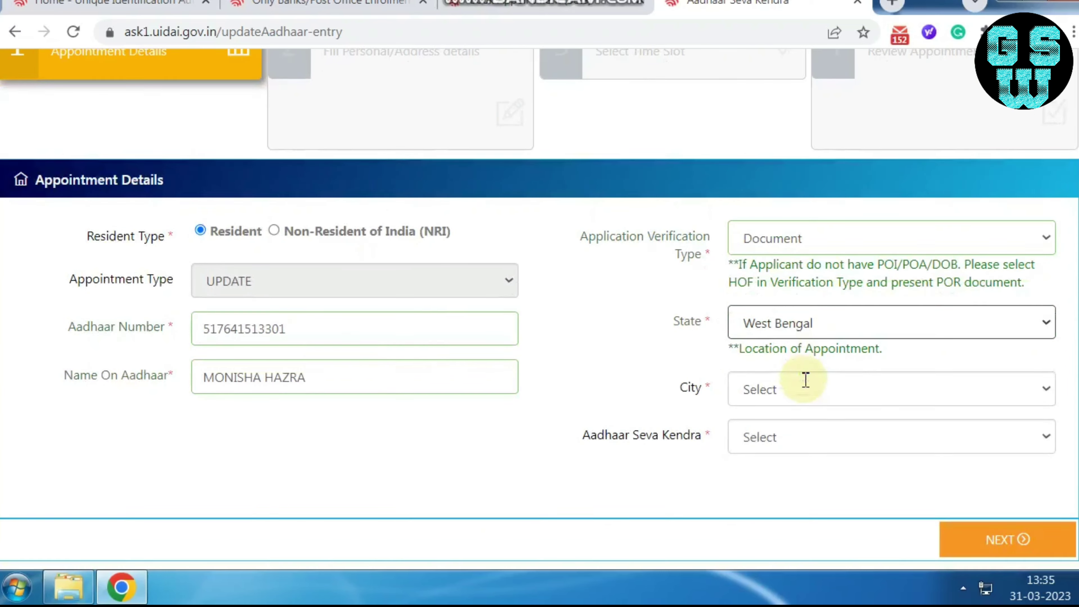
click(782, 394)
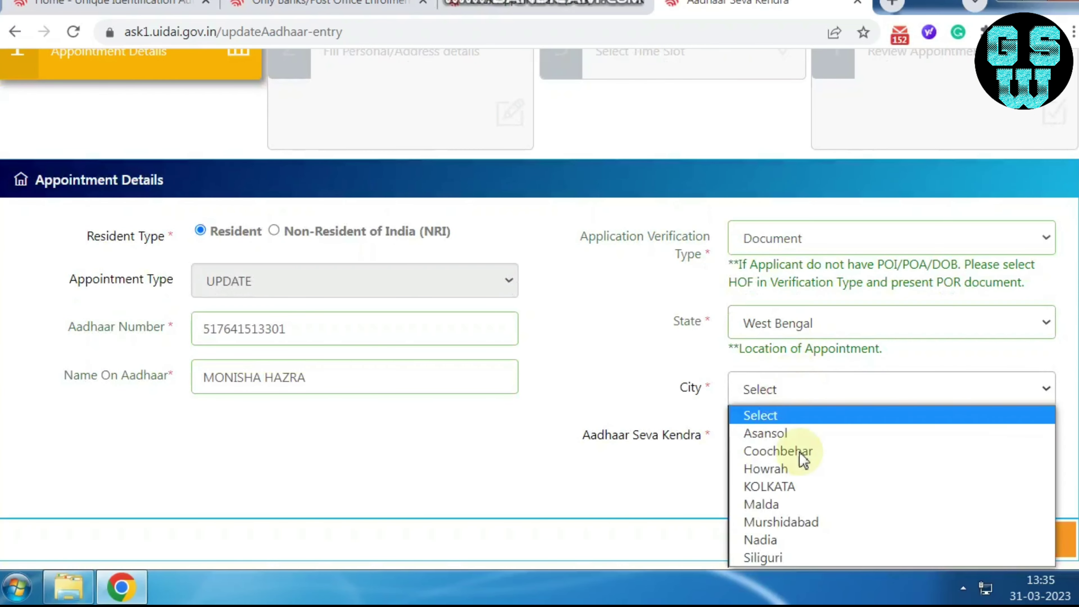
click(771, 488)
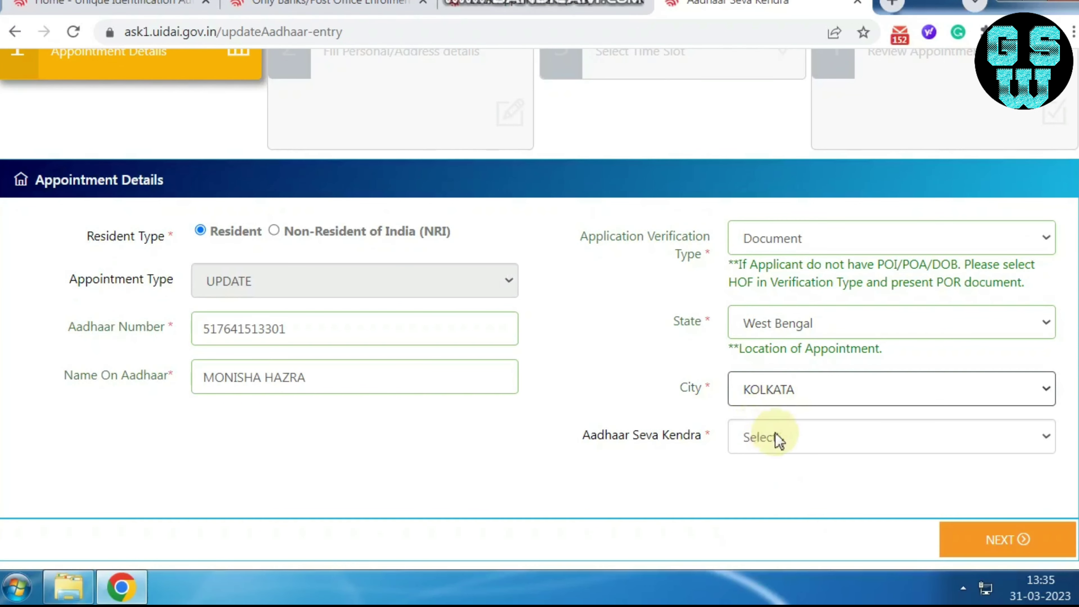
click(775, 444)
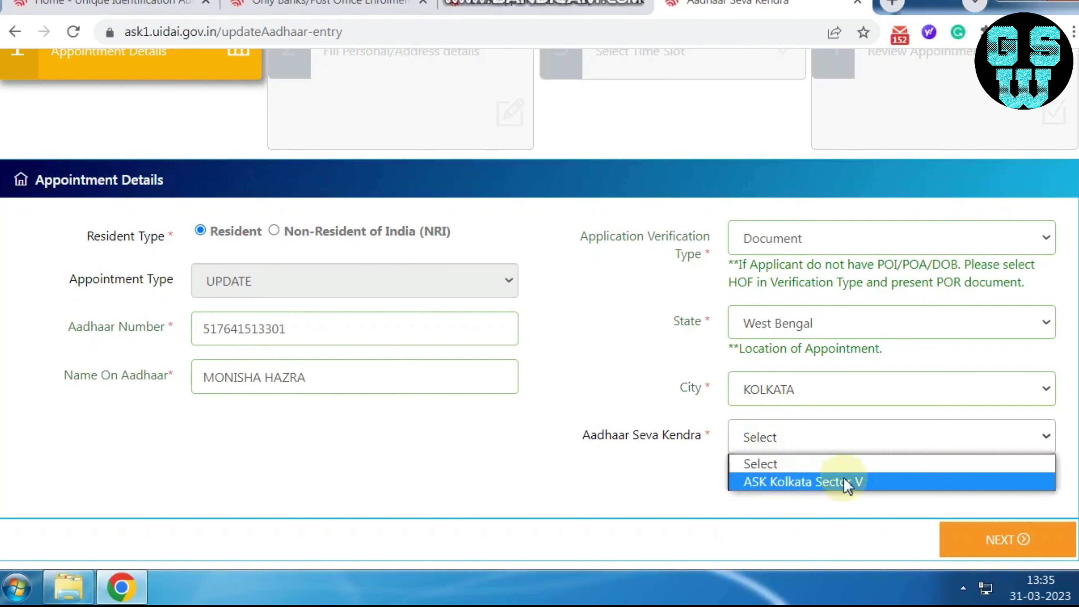
click(777, 484)
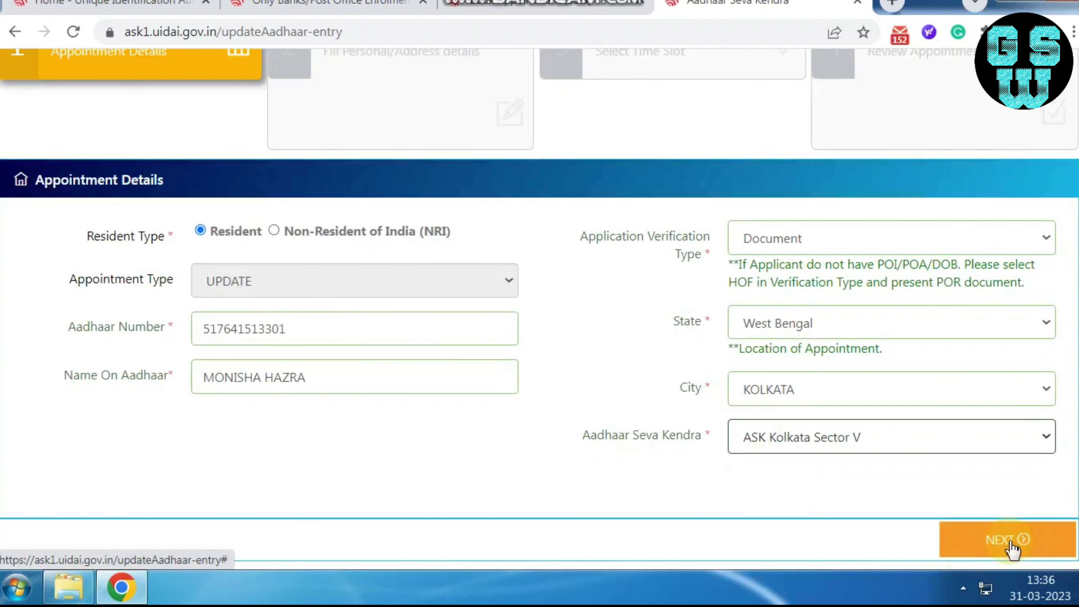
click(1012, 548)
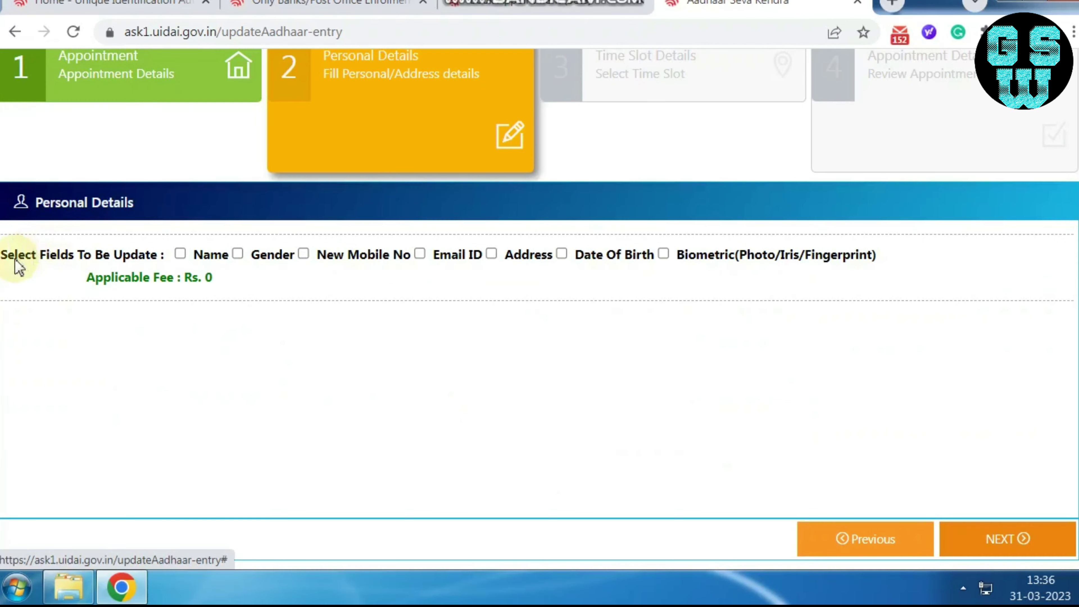
Step: Tick Name, Gender, Mobile, Email, Address, Date of Birth and Biometric, noting the Rs. 100 fee
click(182, 254)
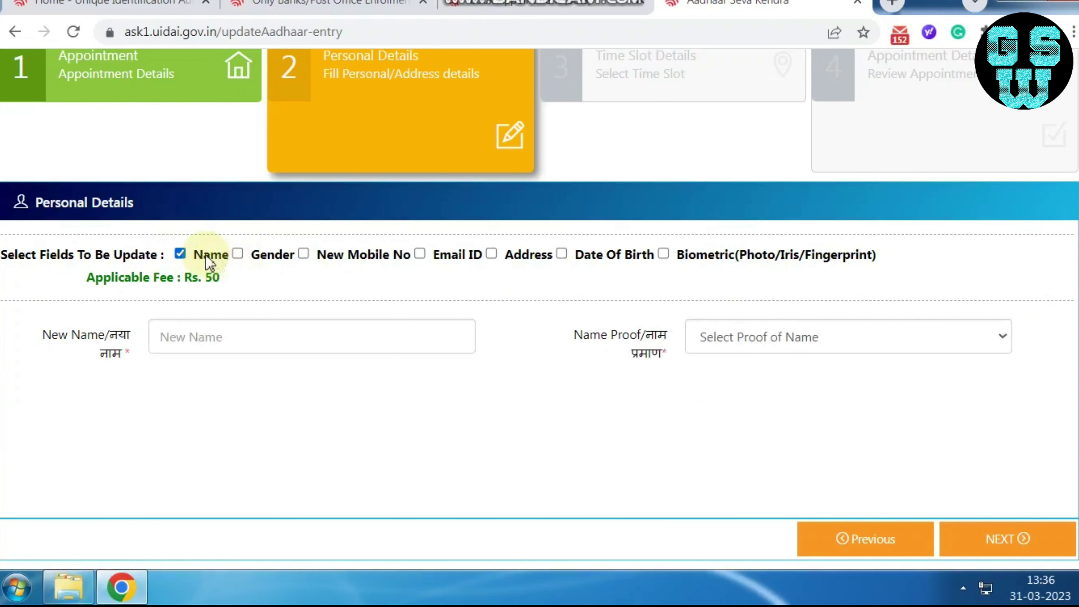
click(240, 255)
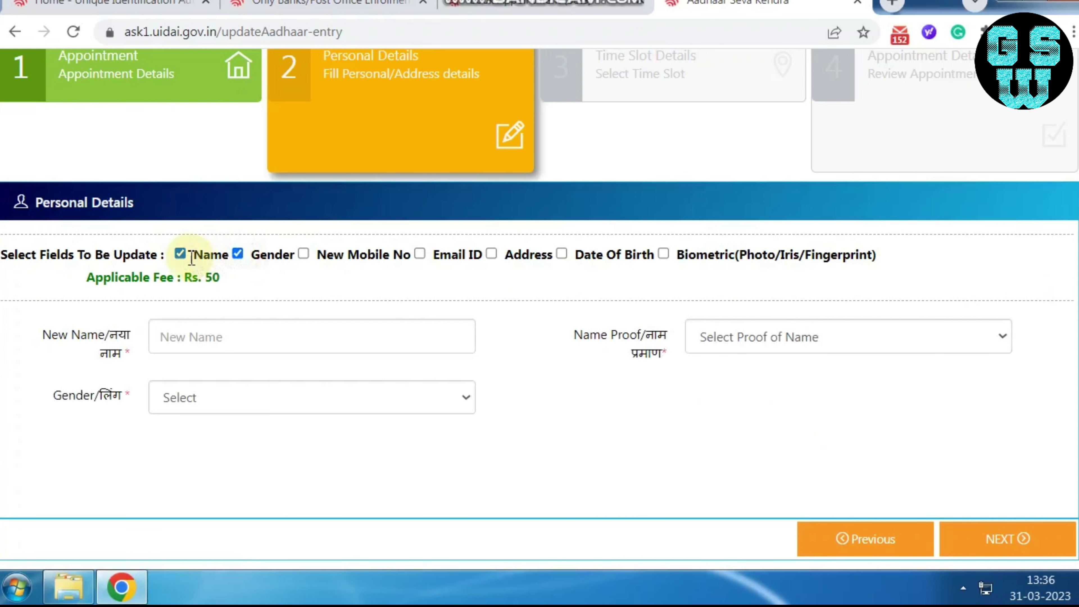
click(302, 254)
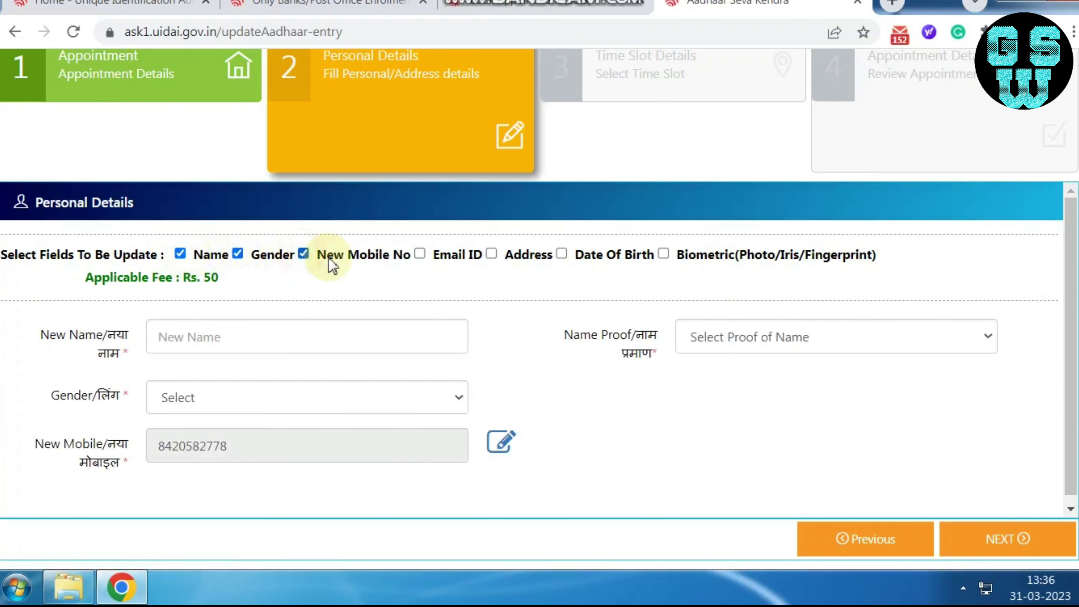
click(421, 254)
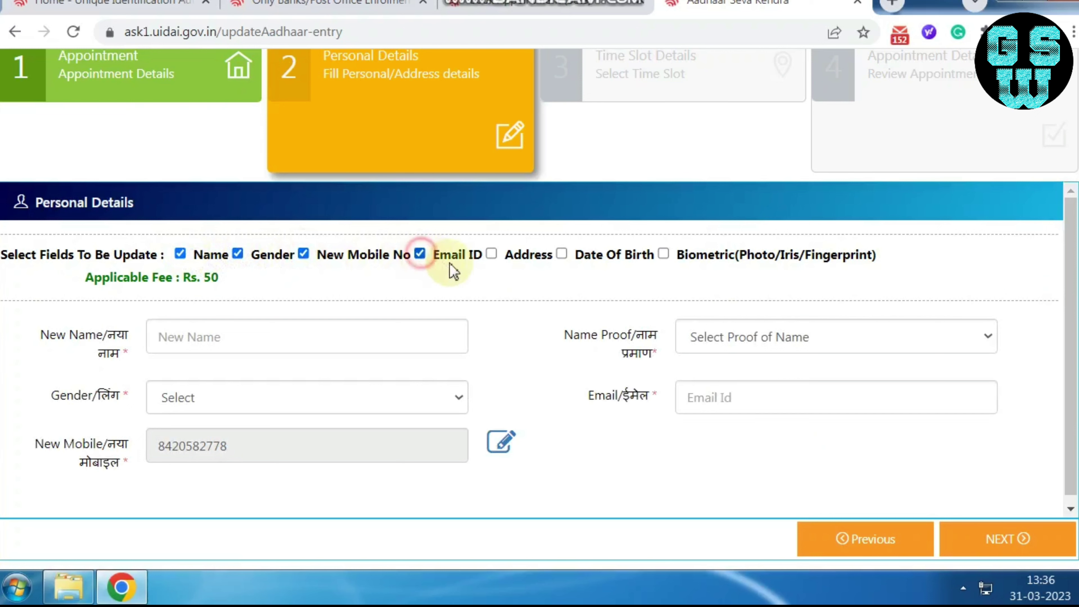
click(493, 255)
click(562, 254)
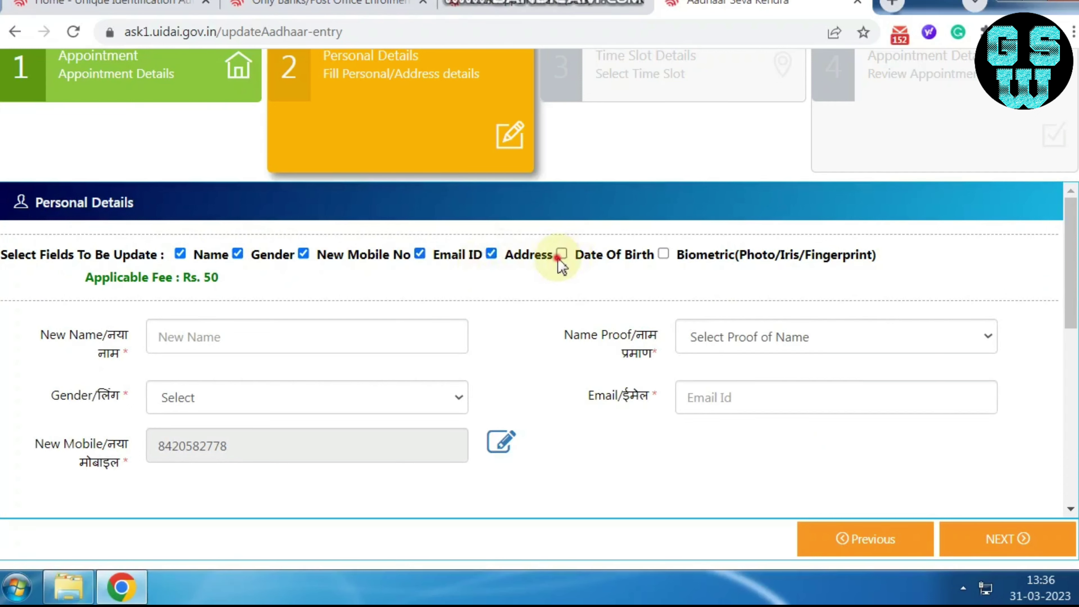
click(665, 254)
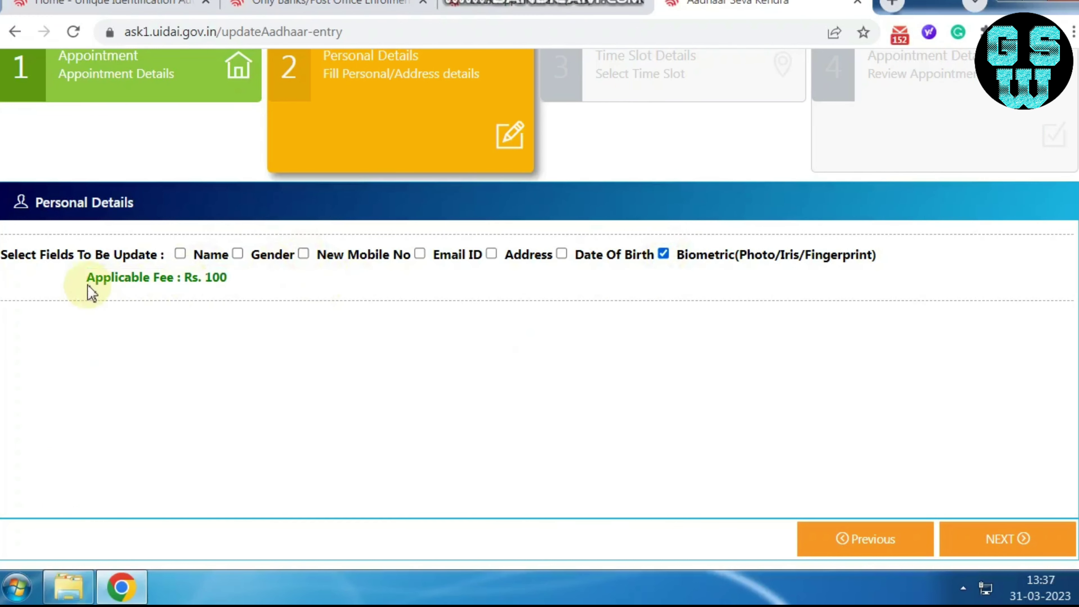
drag(87, 289, 236, 289)
click(264, 281)
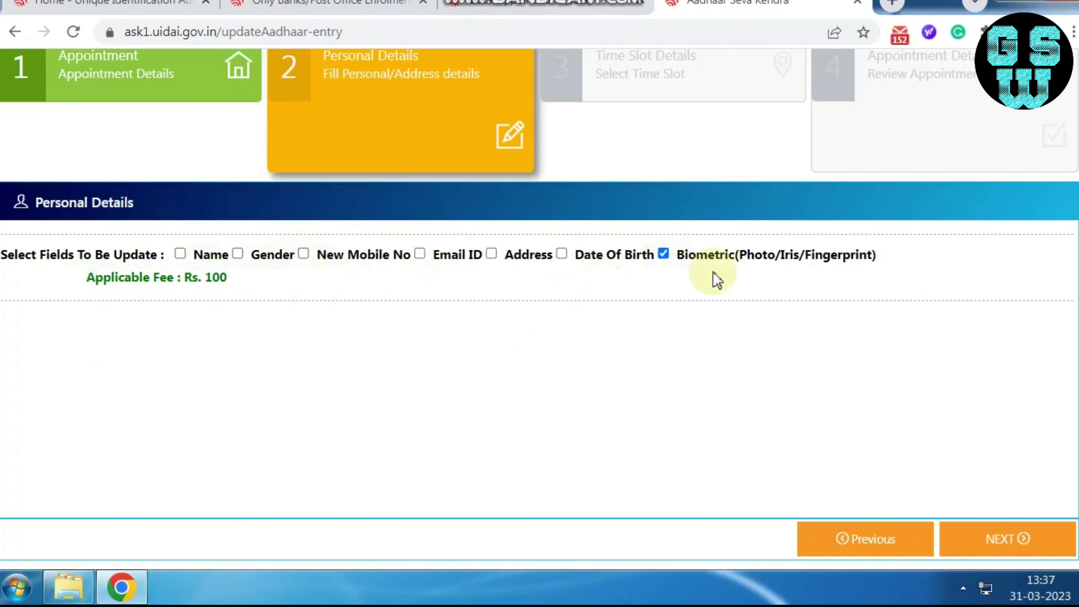
drag(678, 257, 893, 272)
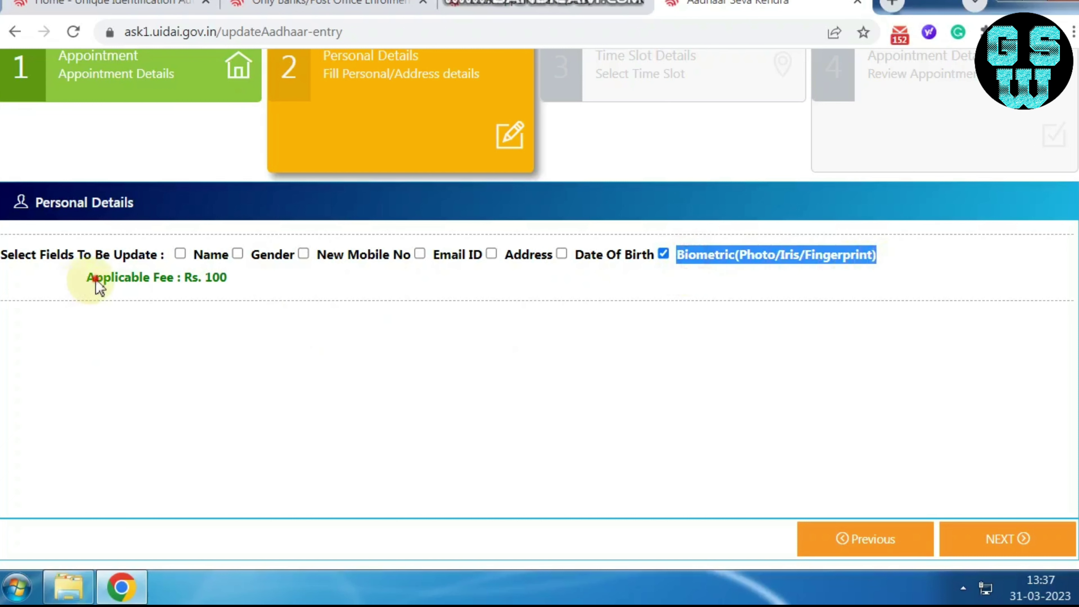
drag(88, 281, 281, 296)
click(284, 298)
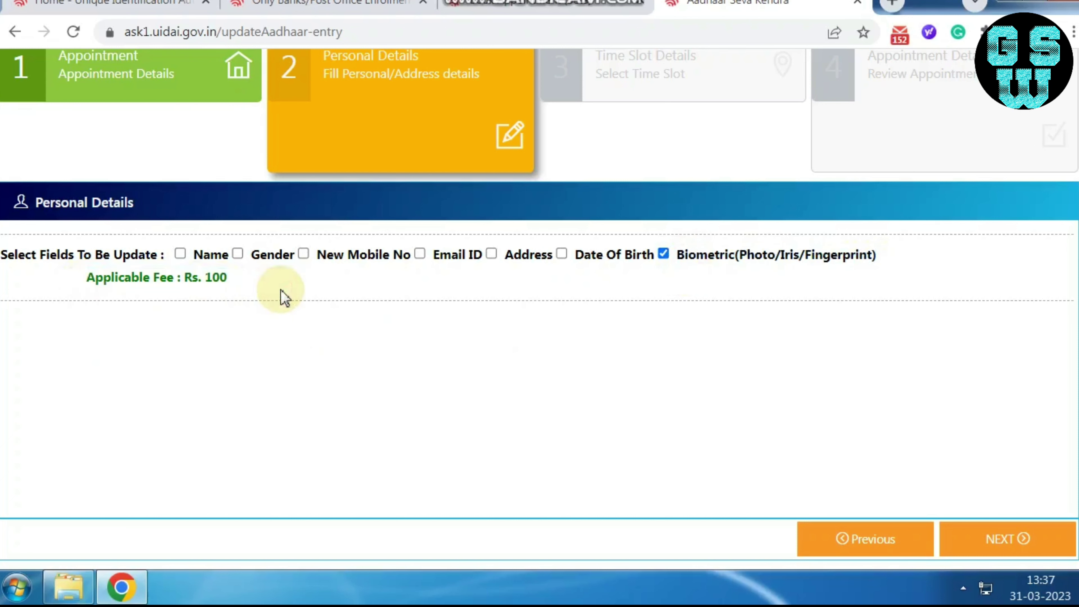
Step: Untick Biometric and keep only Address selected, bringing the fee to Rs. 50
click(665, 255)
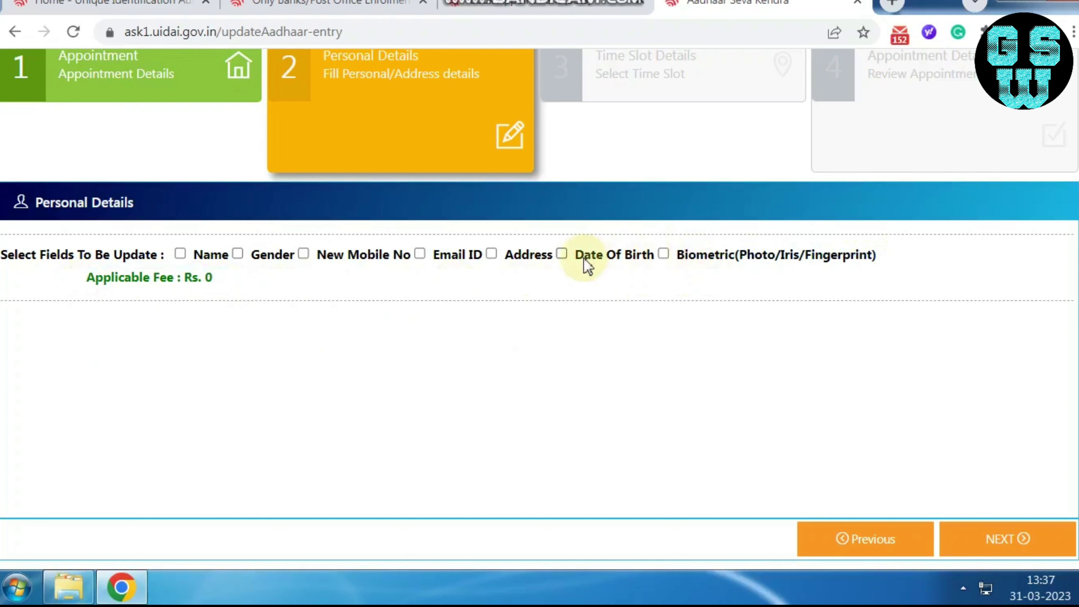
click(491, 254)
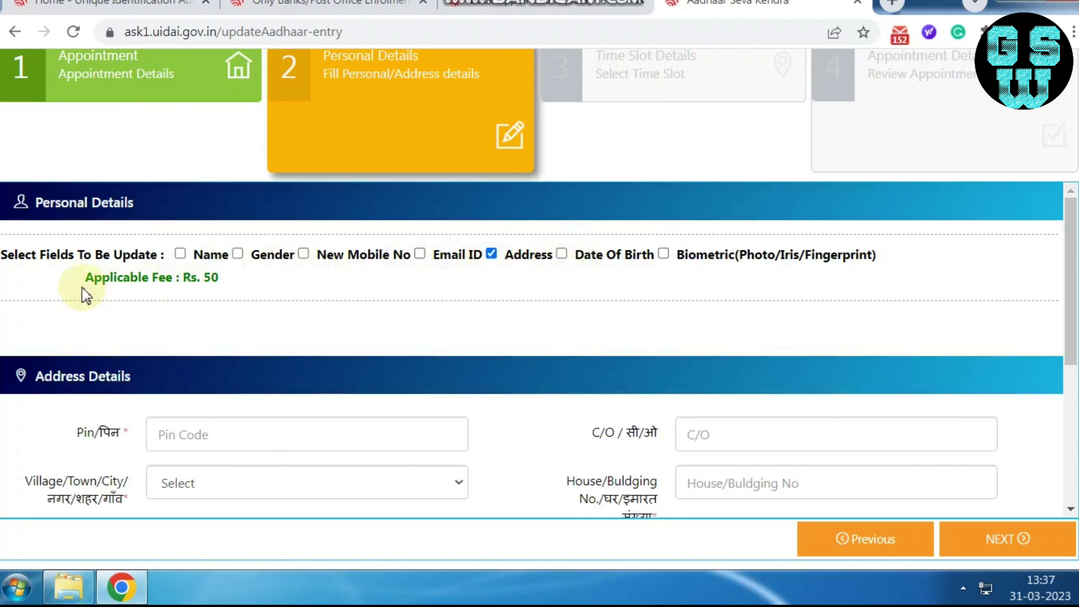
drag(83, 279, 273, 279)
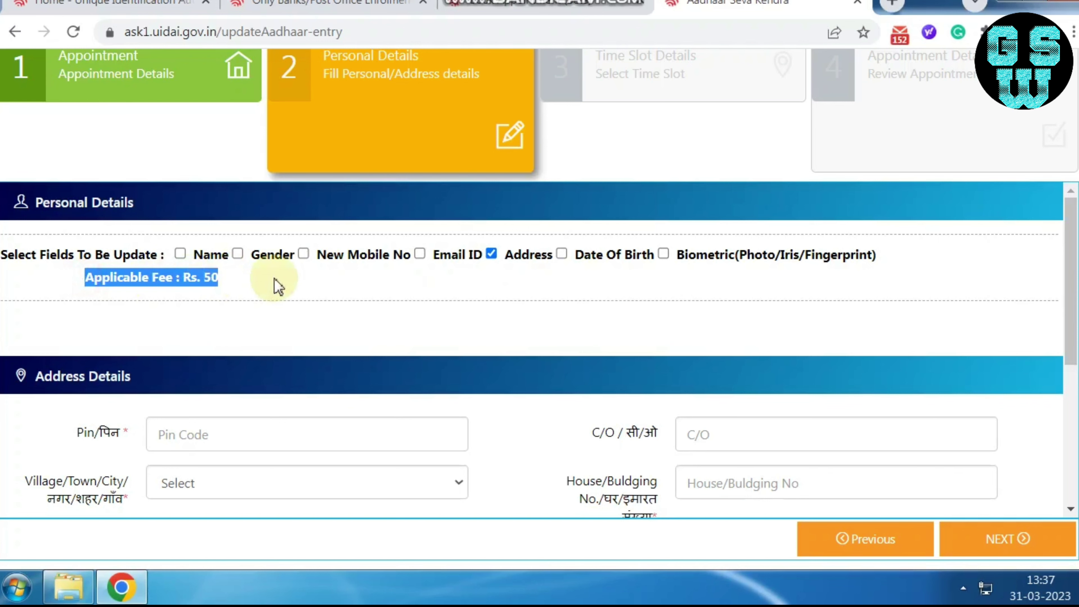
click(333, 298)
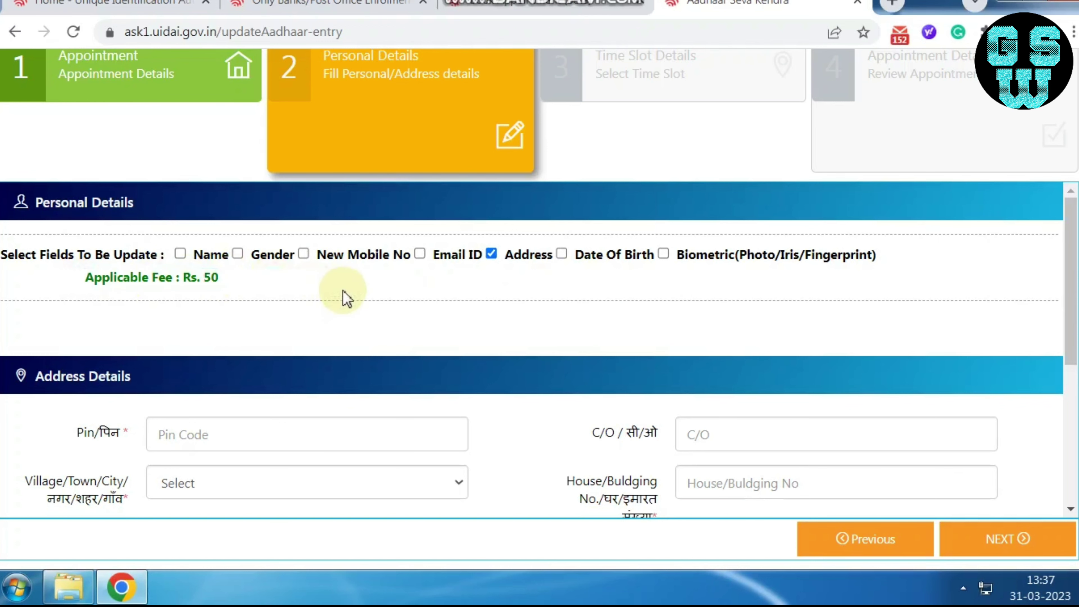
scroll(346, 298, down, 2)
scroll(346, 298, down, 2)
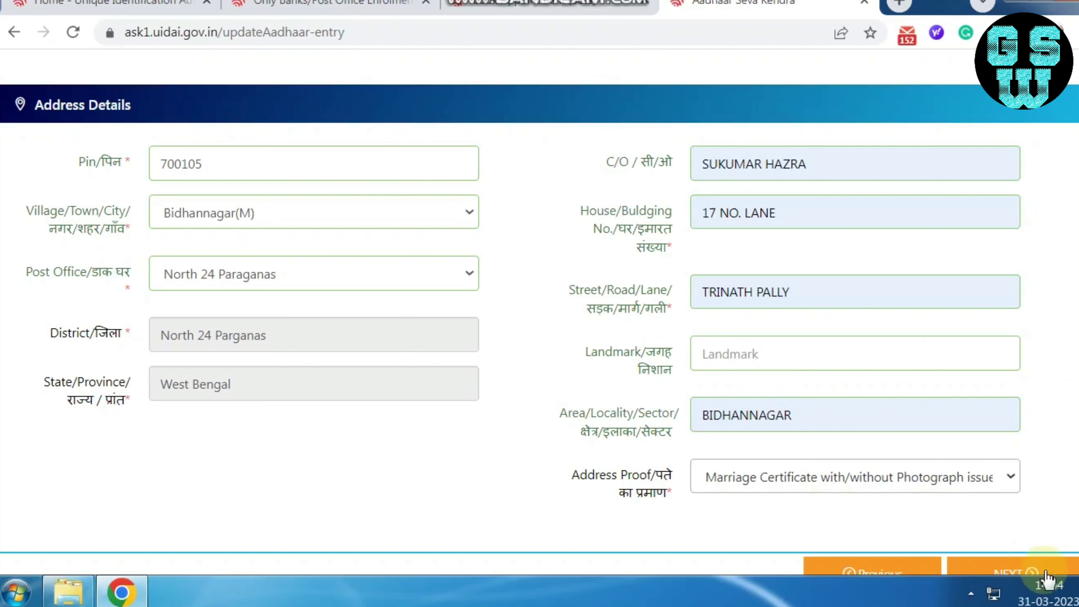
Step: Continue from the Address Details form to the appointment date and time slot page
click(1014, 571)
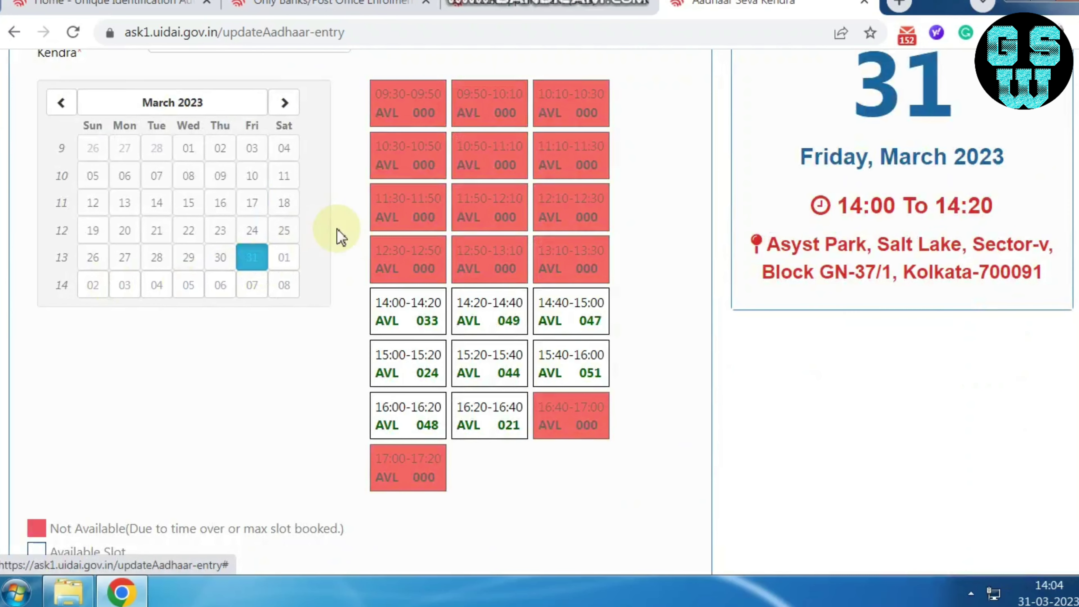
Step: Pick 2 April 2023 in the calendar and the 12:30–12:50 time slot
scroll(343, 248, up, 4)
scroll(344, 236, down, 2)
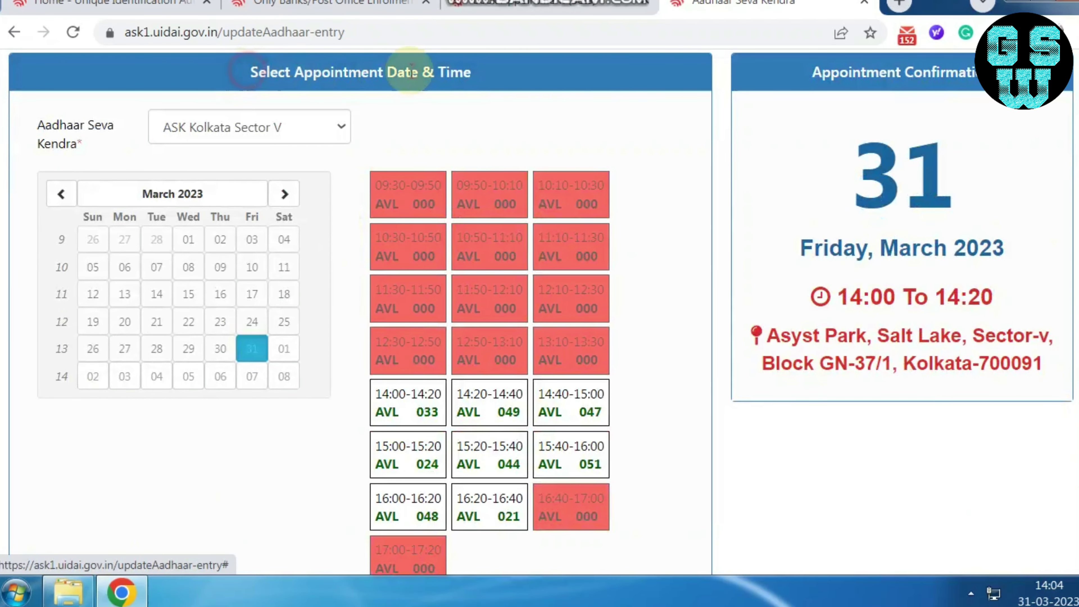
click(408, 107)
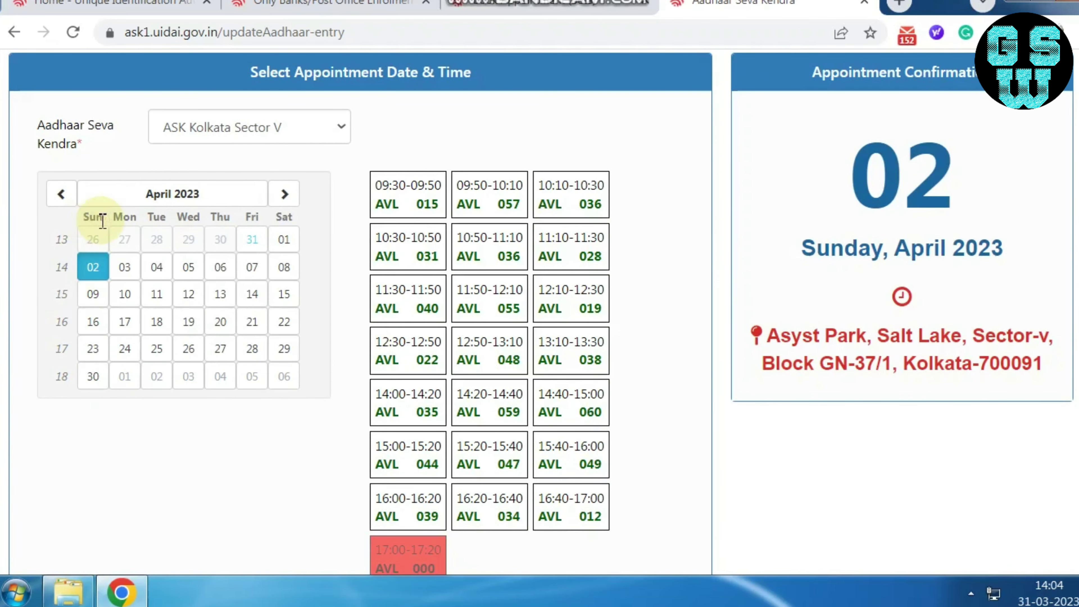
scroll(93, 219, up, 1)
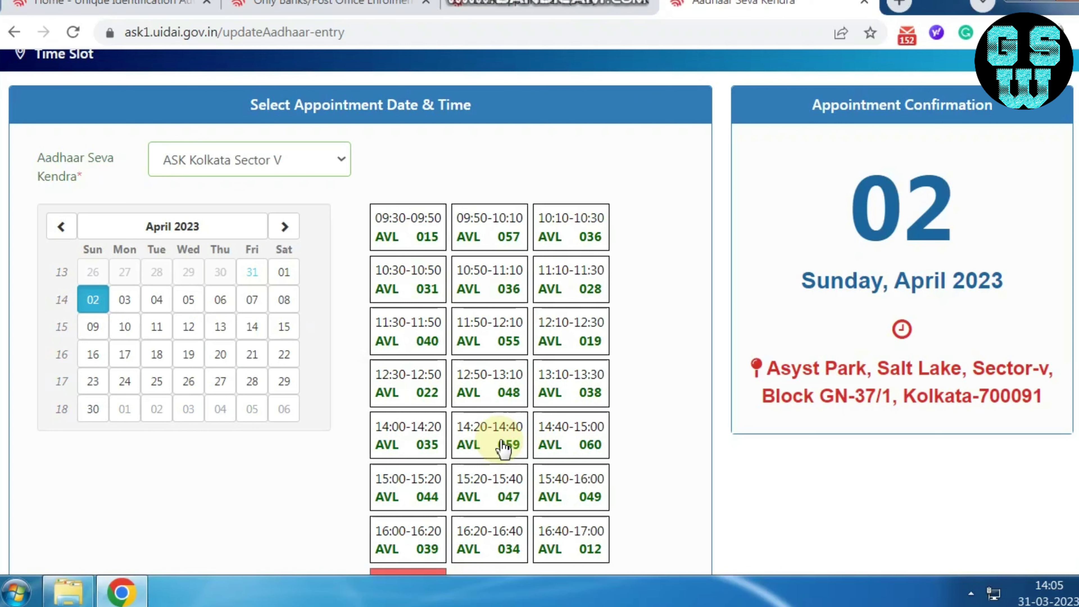
click(417, 388)
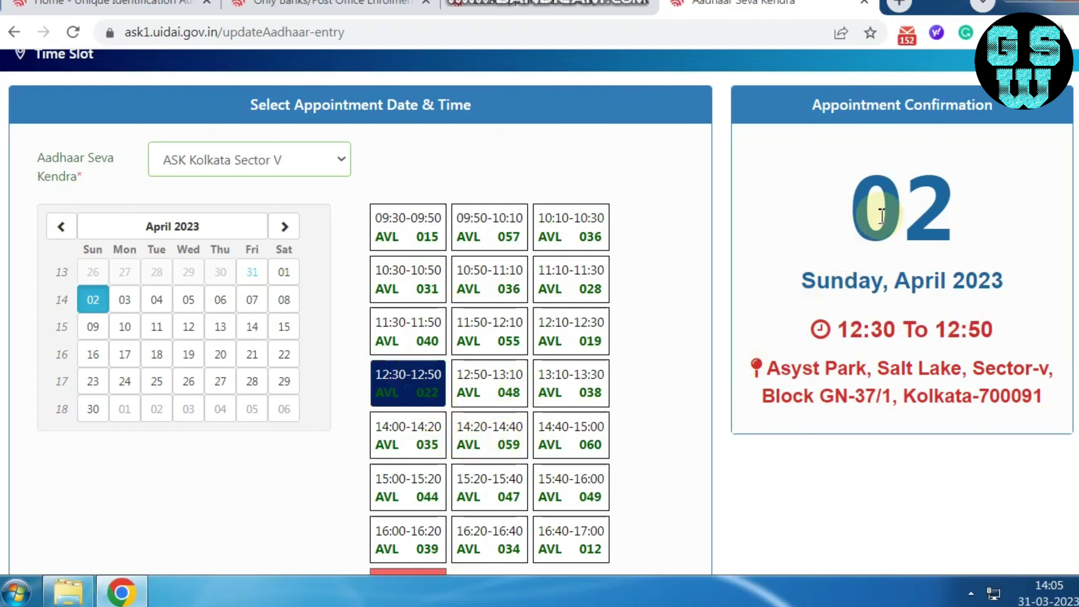
Step: Check the Sunday 2 April 12:30–12:50 booking and Kolkata-700091 centre address, then proceed to review
click(860, 207)
drag(912, 201, 964, 207)
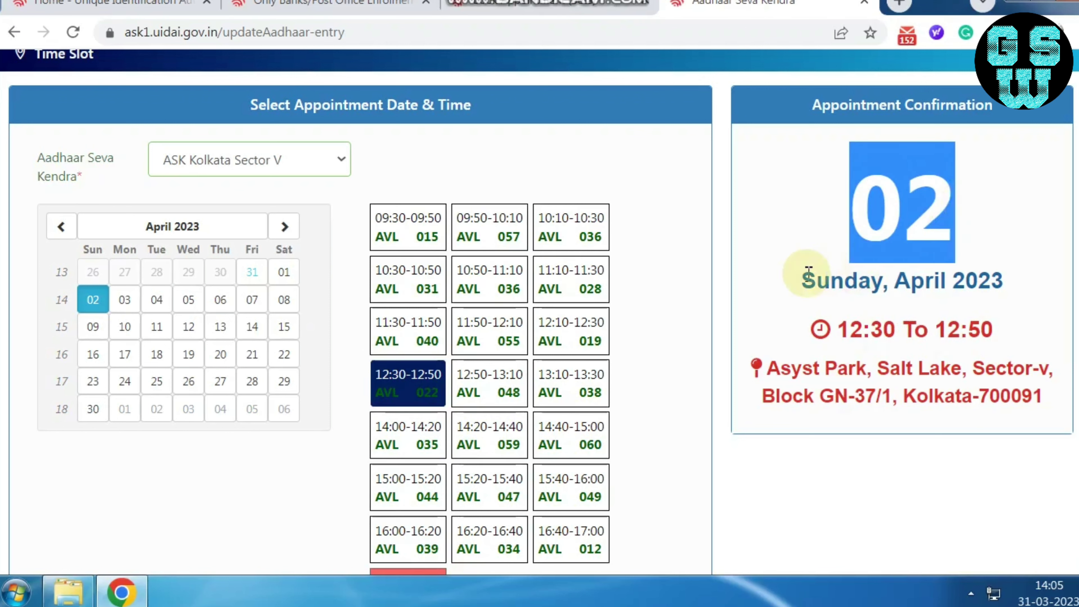
drag(790, 280, 1035, 282)
drag(830, 330, 1002, 337)
click(973, 344)
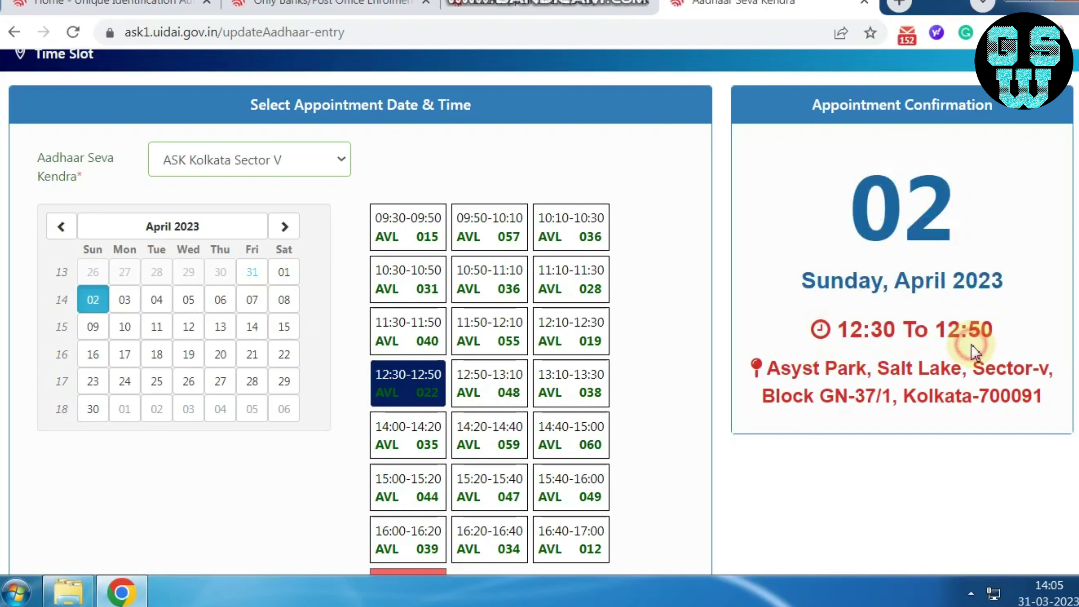
drag(768, 368, 1040, 409)
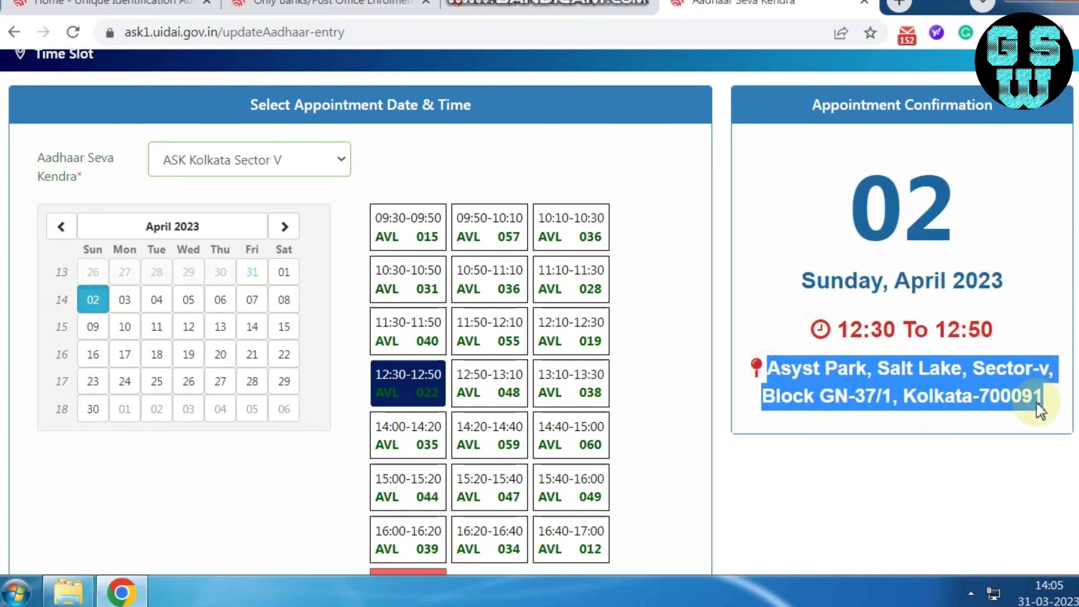
click(997, 415)
double_click(990, 397)
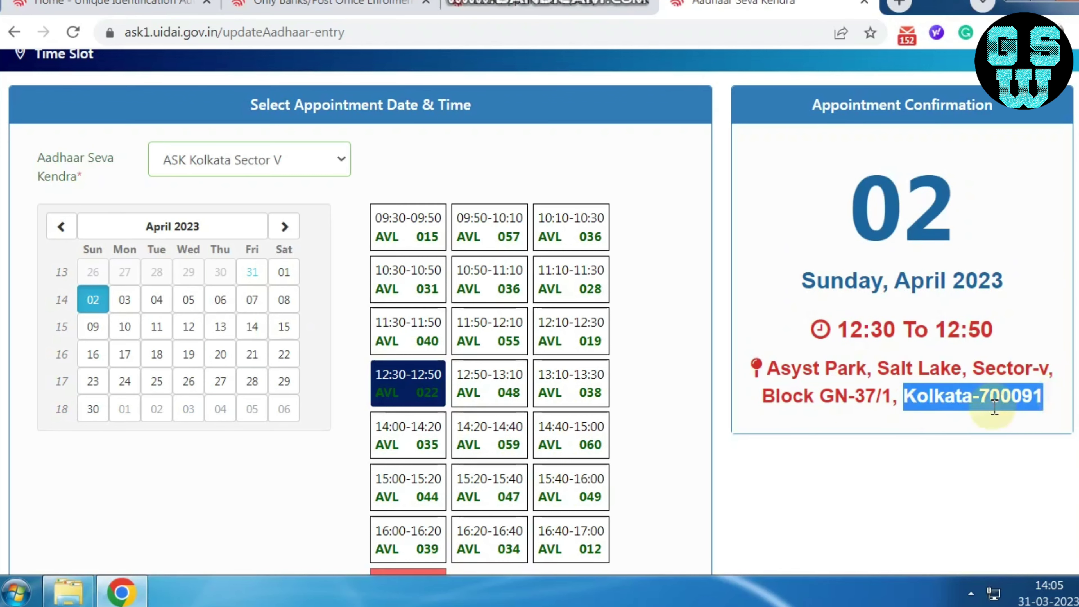
click(952, 423)
scroll(953, 433, down, 2)
scroll(954, 435, down, 4)
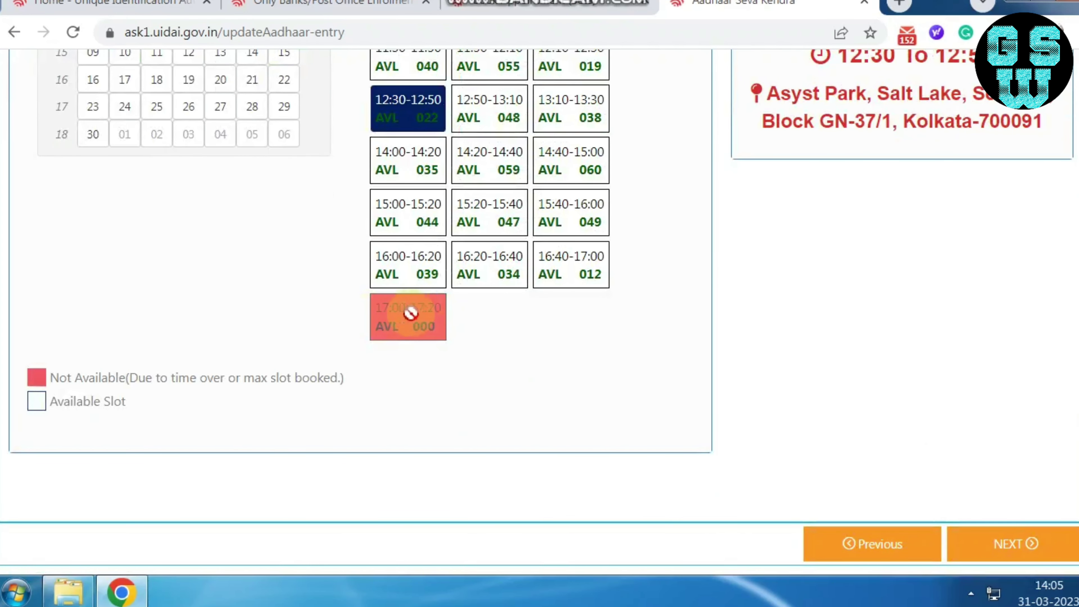
click(992, 547)
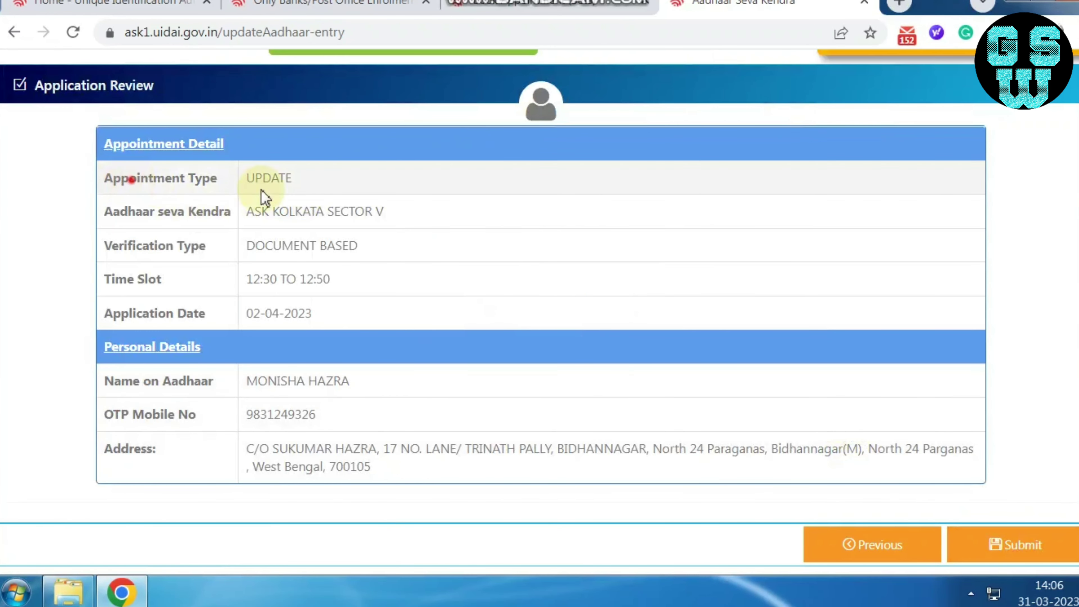
Step: Verify UPDATE, ASK Kolkata Sector V, document-based verification, 12:30–12:50 and 02-04-2023, then submit
drag(134, 188, 294, 197)
drag(102, 213, 374, 212)
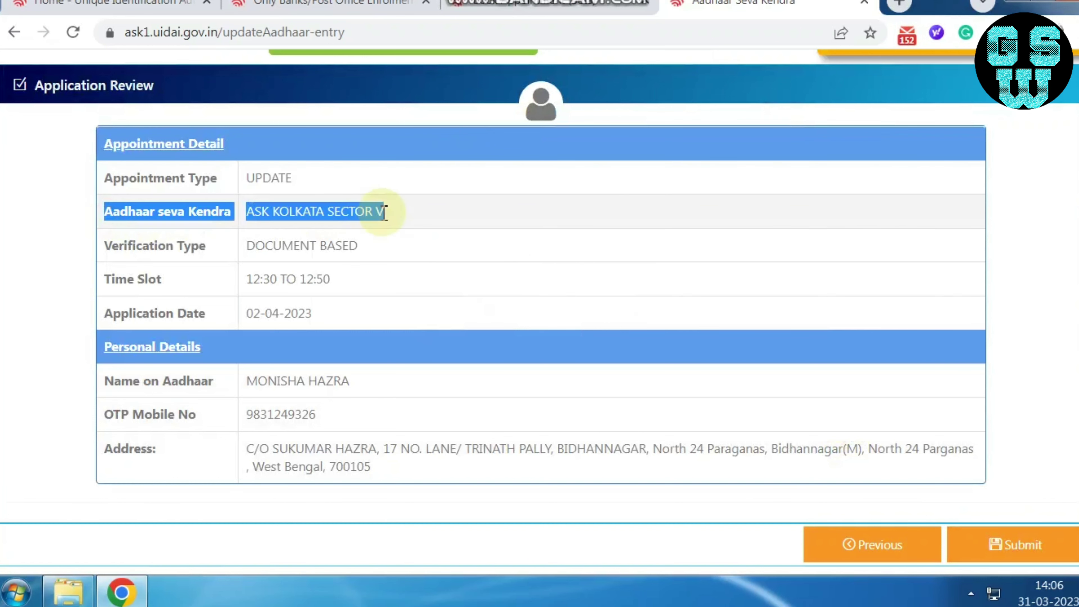
drag(108, 249, 361, 249)
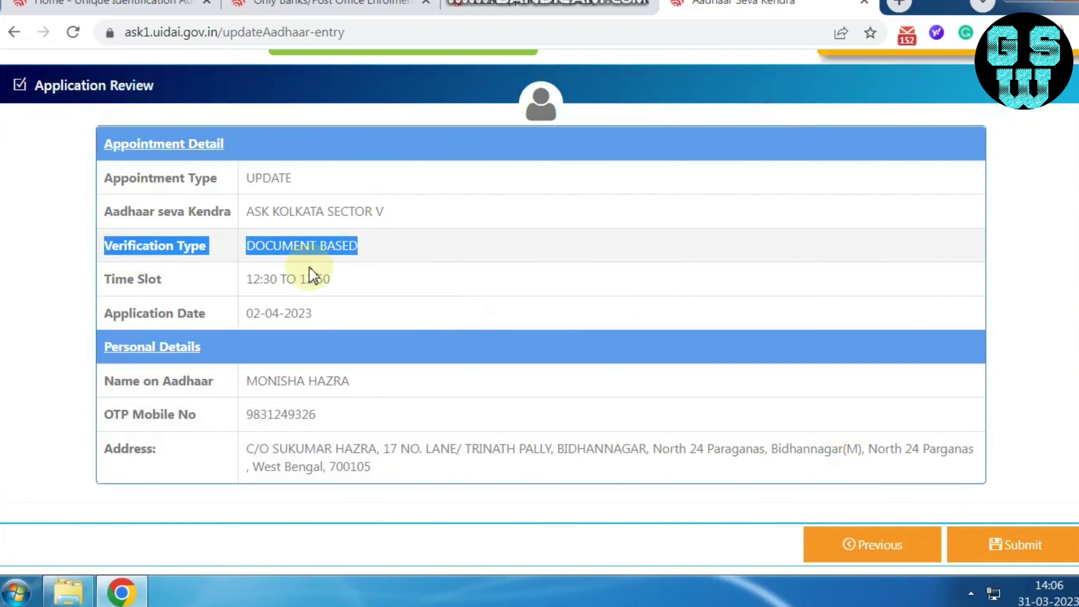
drag(107, 280, 352, 287)
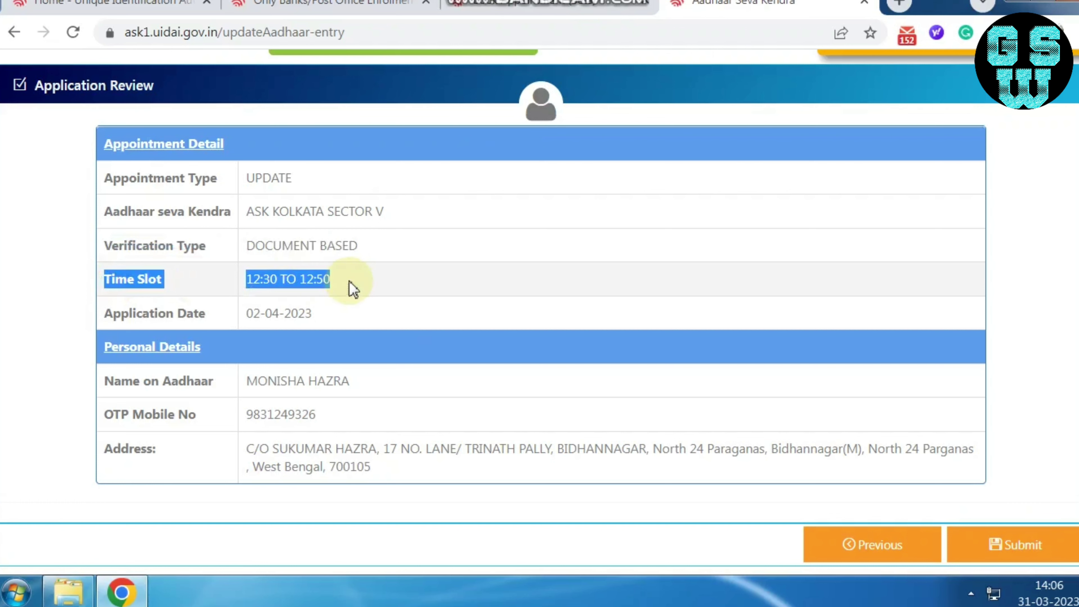
drag(97, 317, 357, 318)
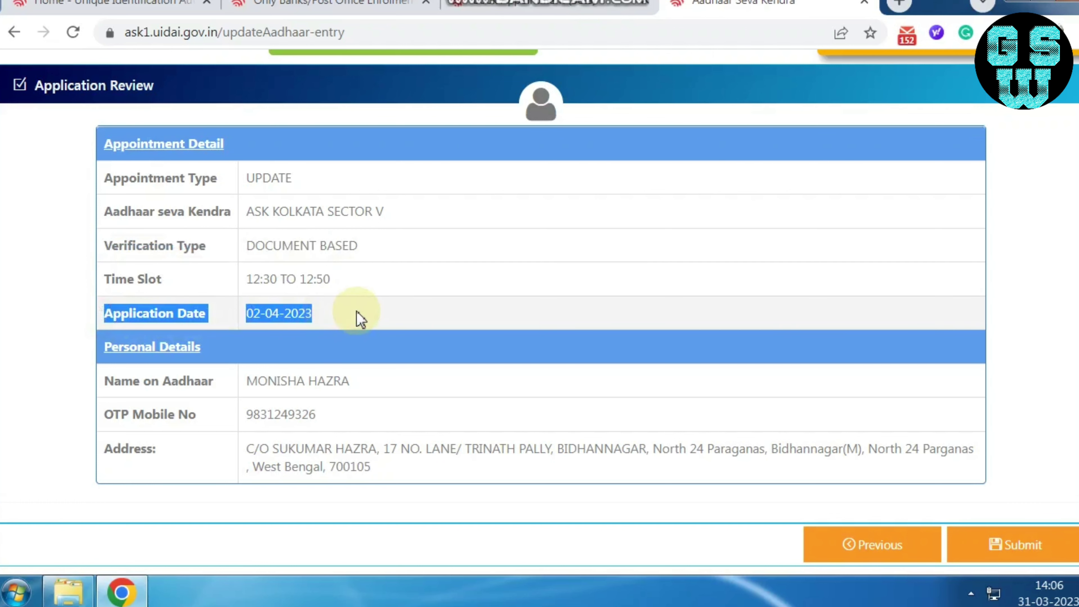
click(359, 311)
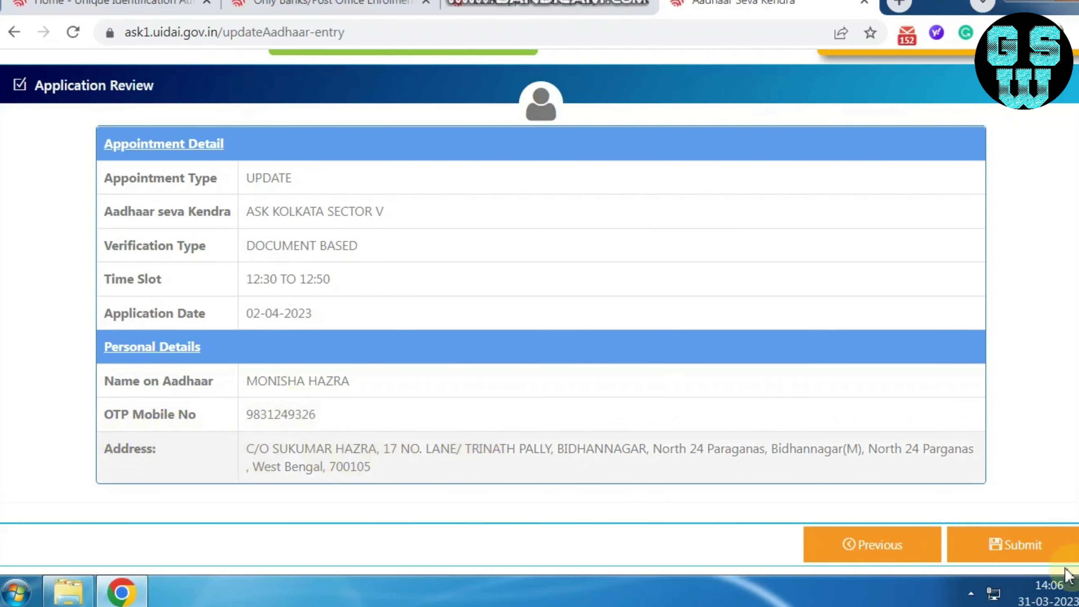
click(1012, 552)
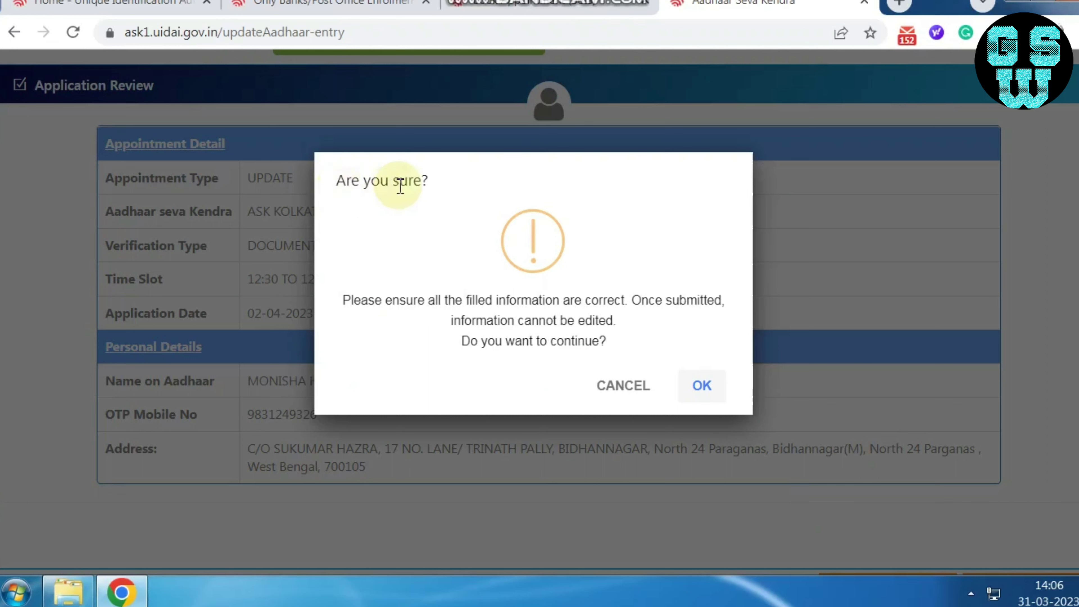
Step: Read the 'Are you sure?' warning that information is final and confirm with OK
drag(343, 179, 454, 191)
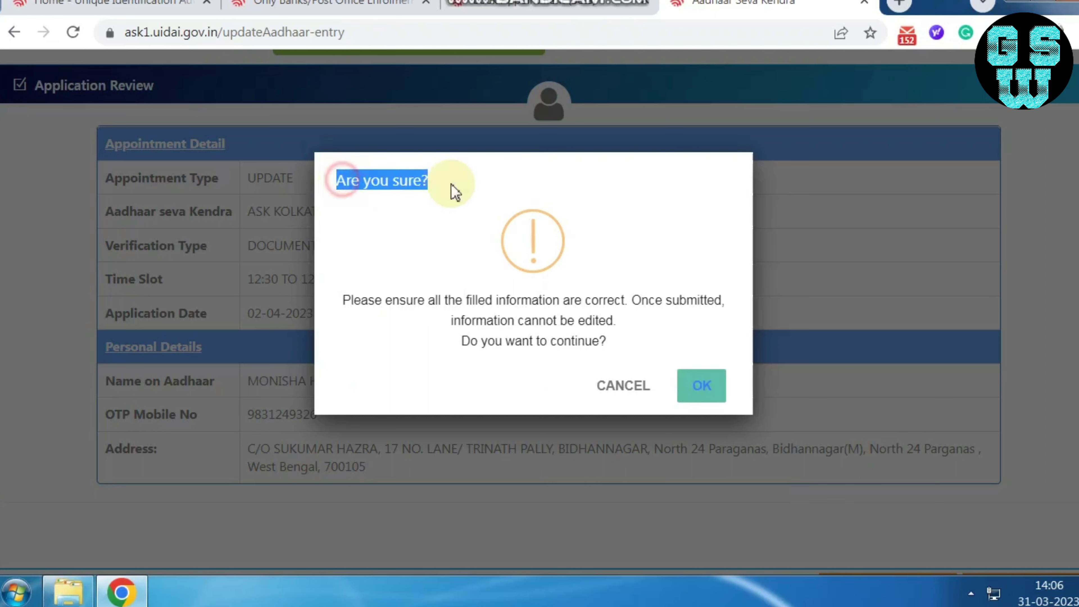
click(409, 236)
drag(346, 300, 490, 301)
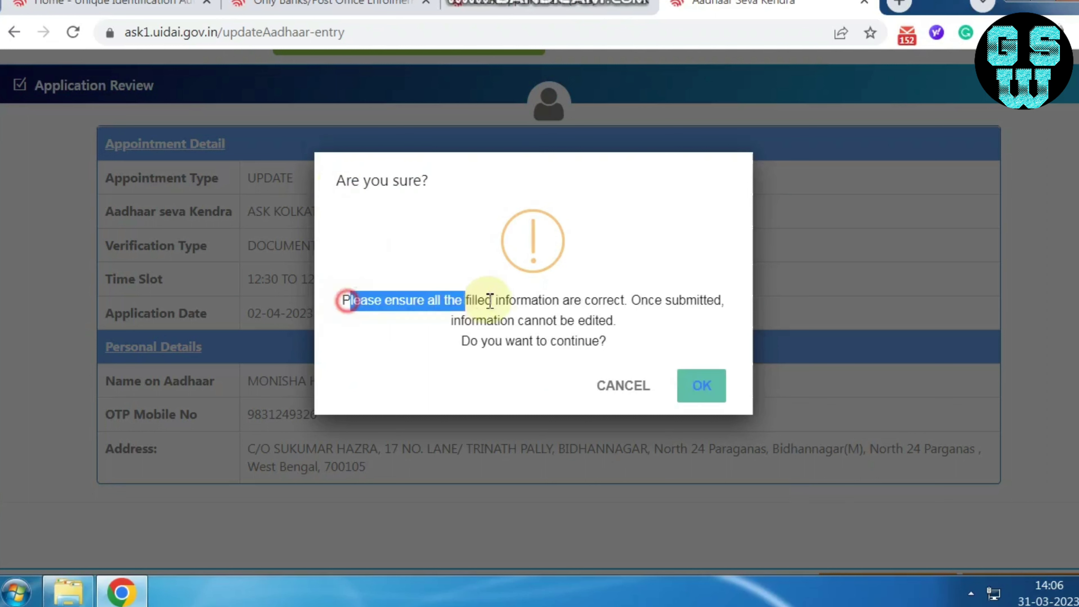
click(544, 313)
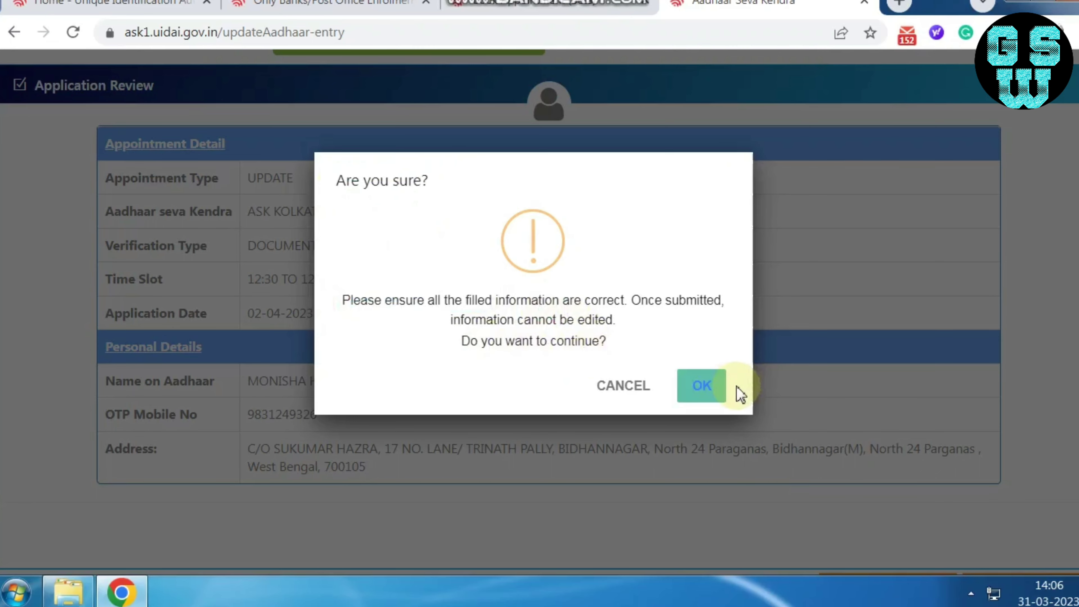
click(707, 384)
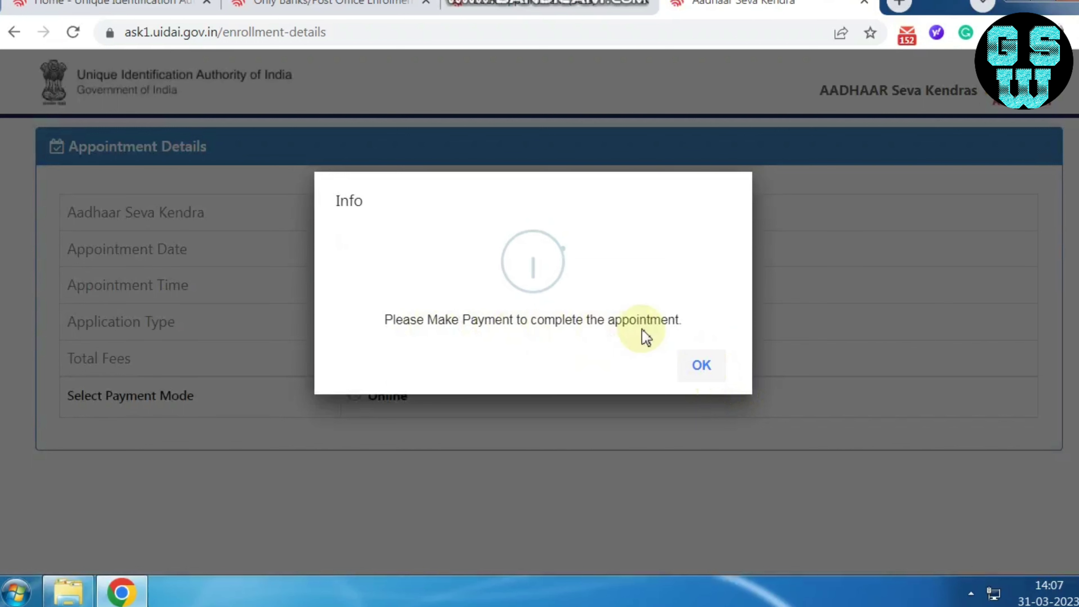
Step: Close the make-payment Info notice and select the Online payment mode for ₹50.00
drag(385, 320, 677, 320)
click(605, 359)
click(700, 368)
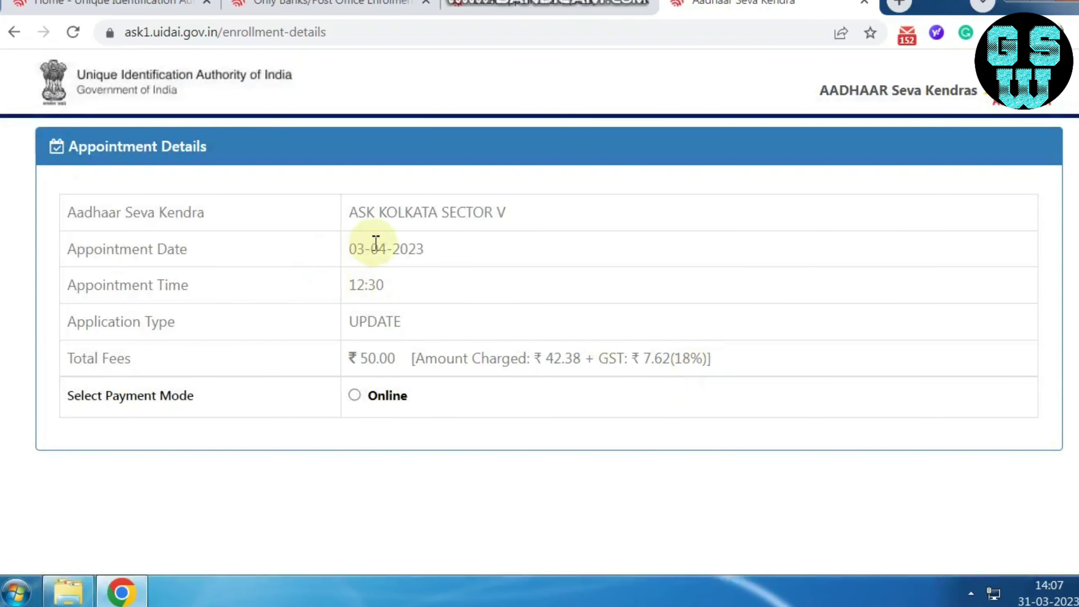
double_click(357, 212)
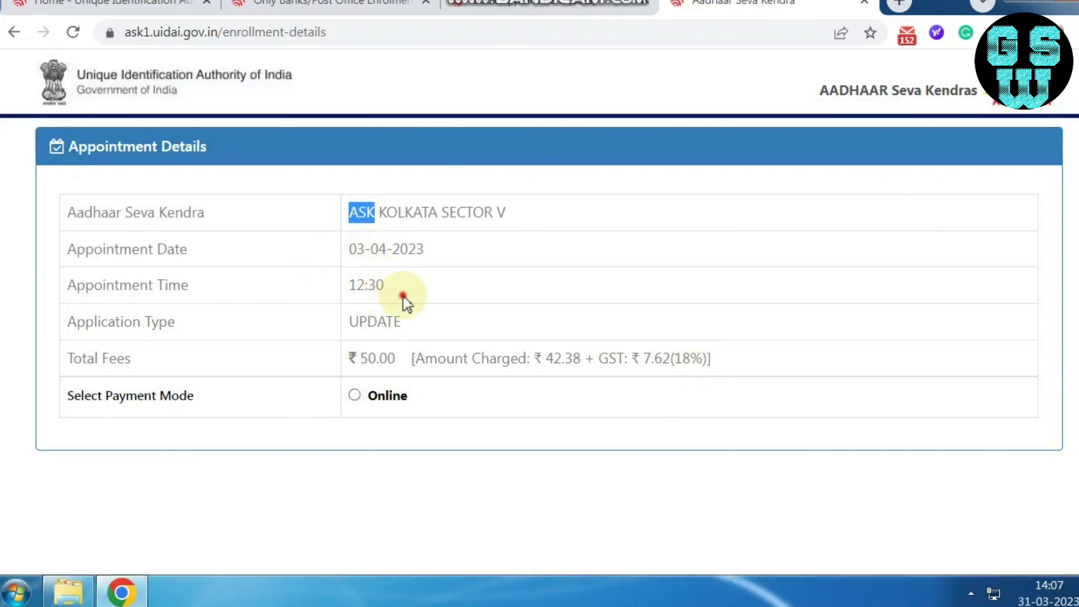
click(366, 289)
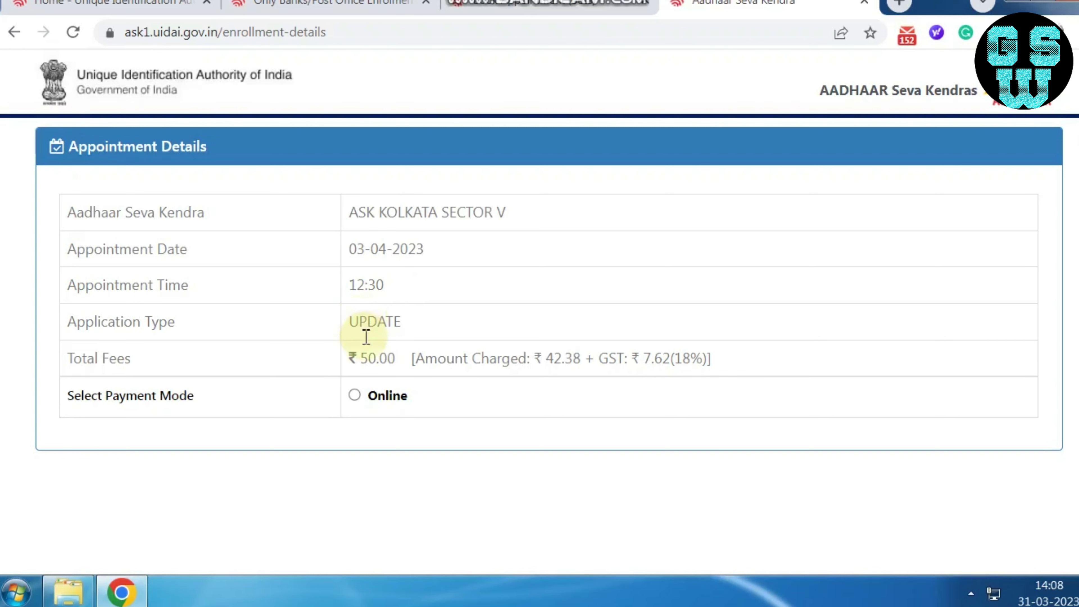
click(354, 395)
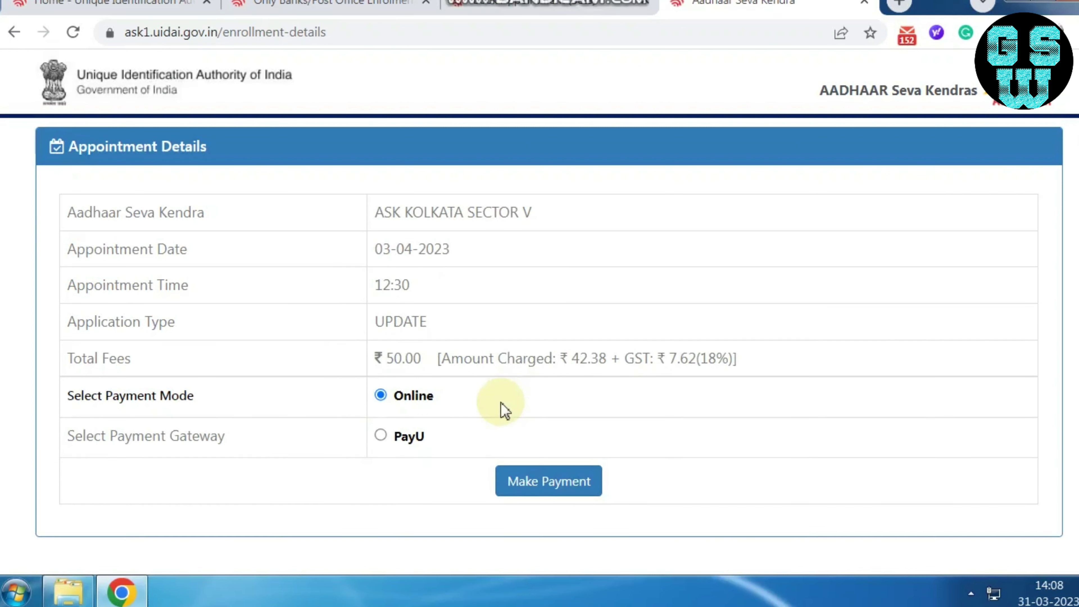